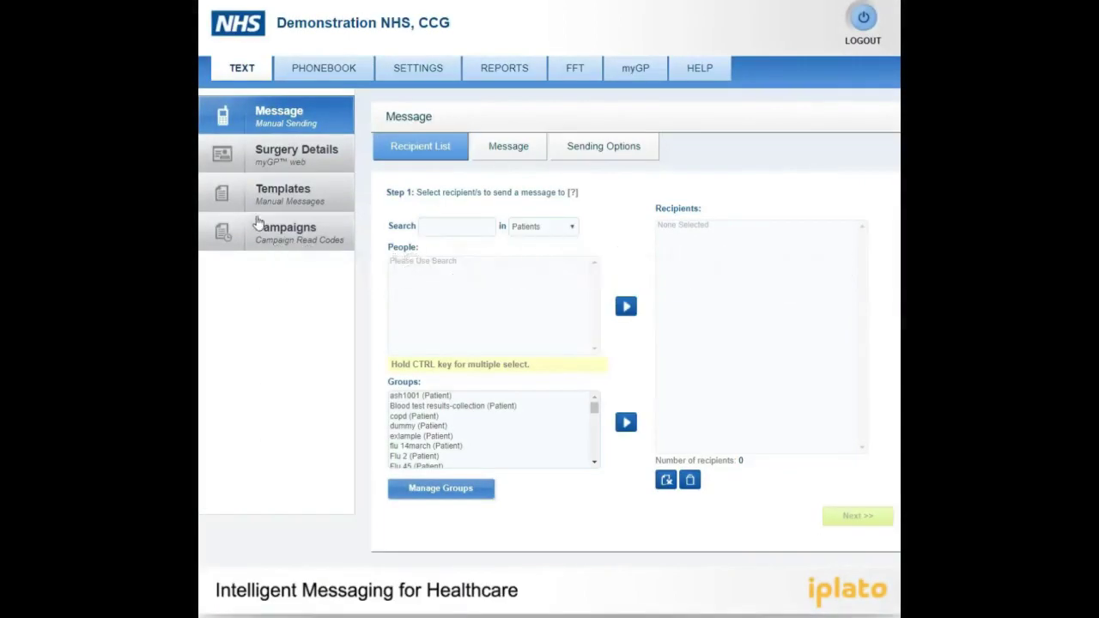
Open the Templates (Manual Messages) page from the sidebar
left_click(263, 201)
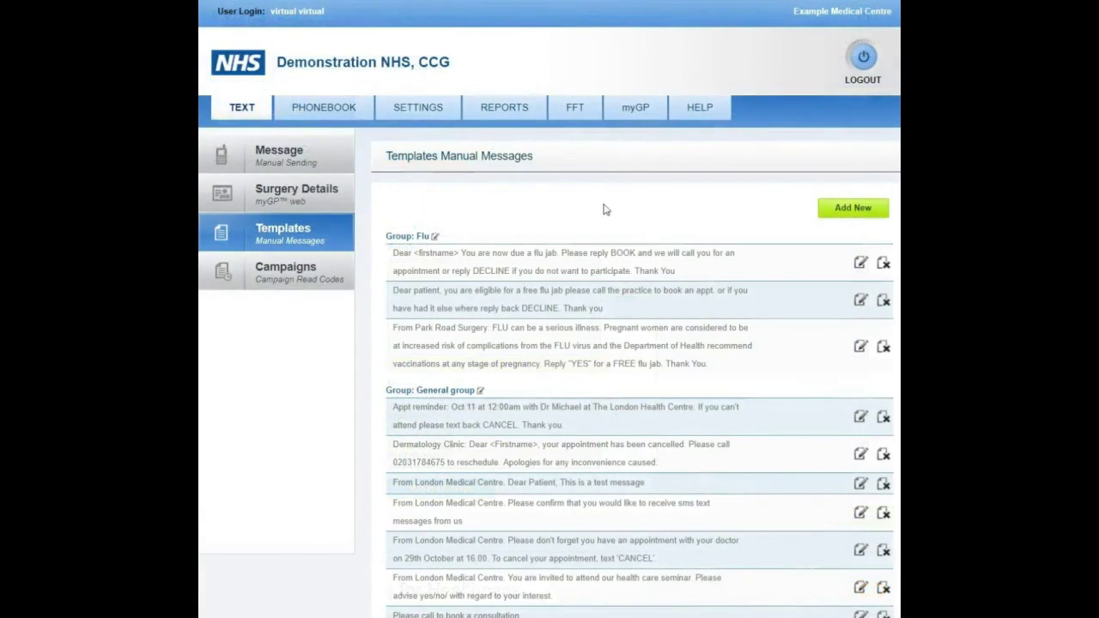
Save a new template in a new NHS Health Check group with the pasted invitation text
left_click(838, 208)
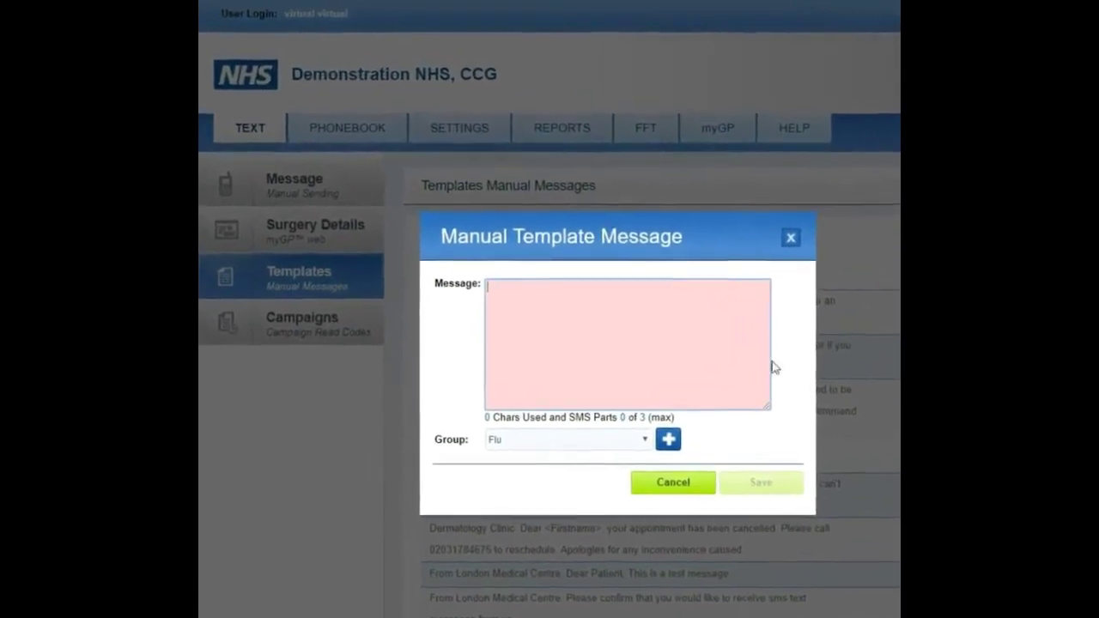
left_click(673, 443)
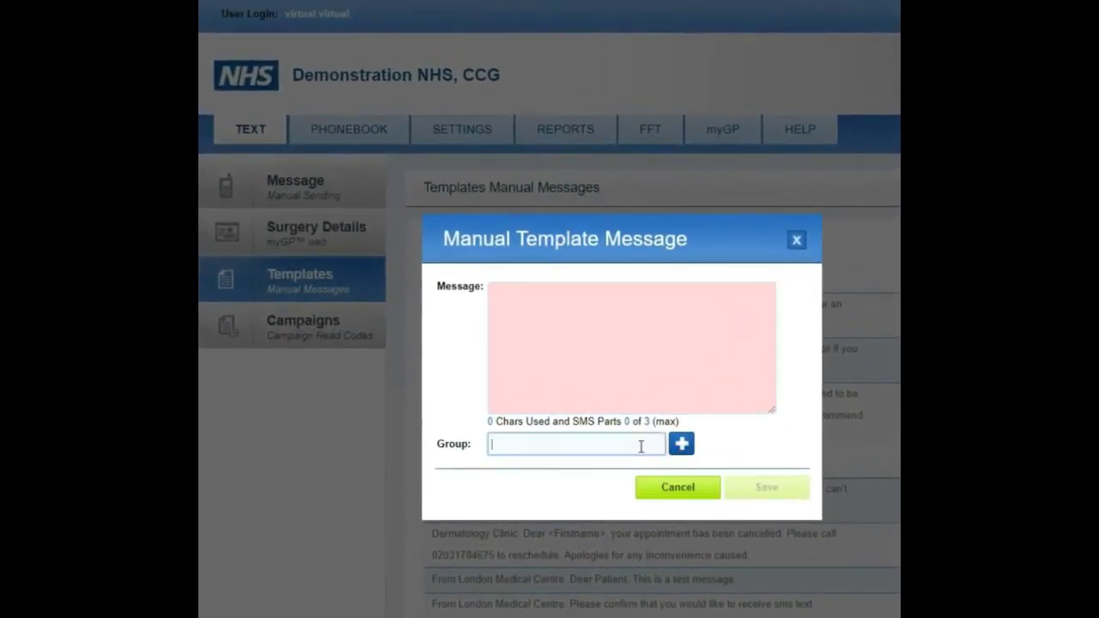
type("NHS Health Check")
left_click(582, 316)
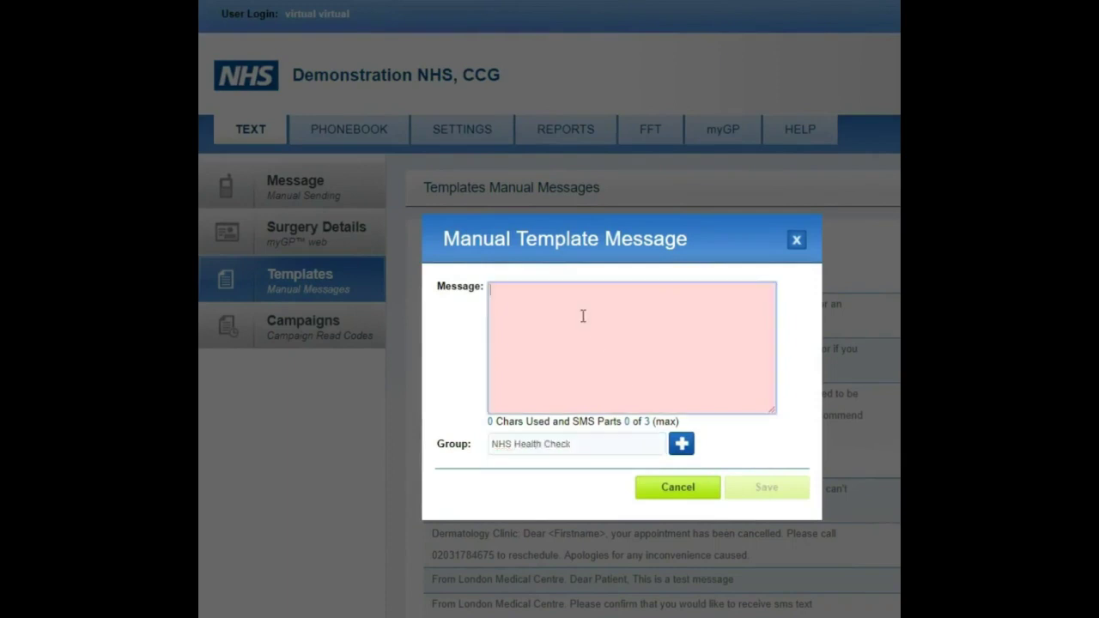
right_click(586, 315)
left_click(622, 411)
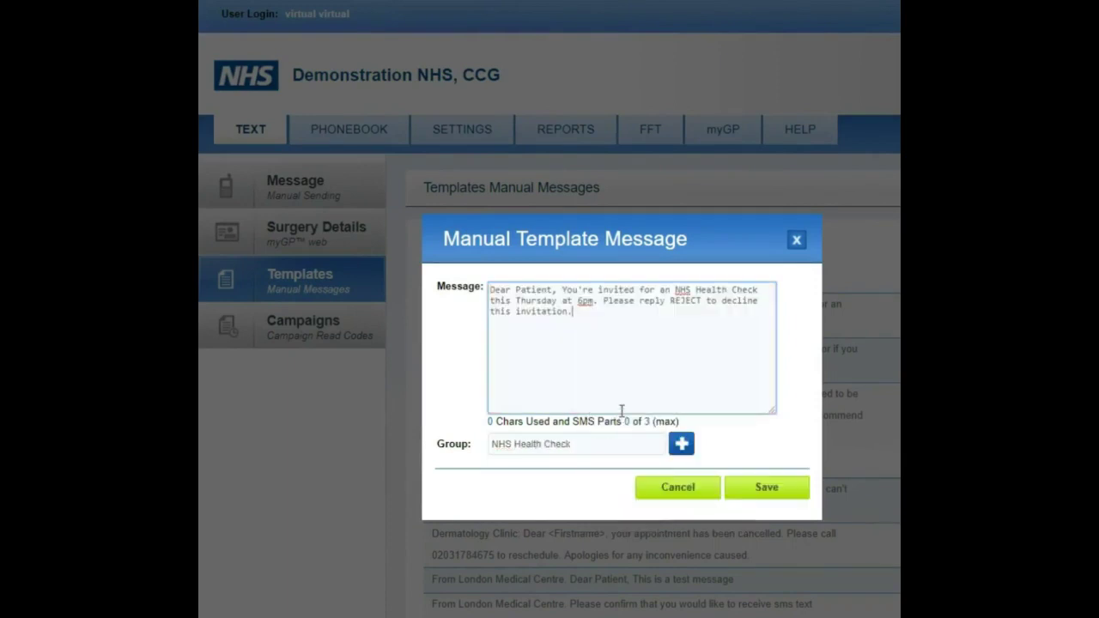
left_click_drag(609, 302, 637, 313)
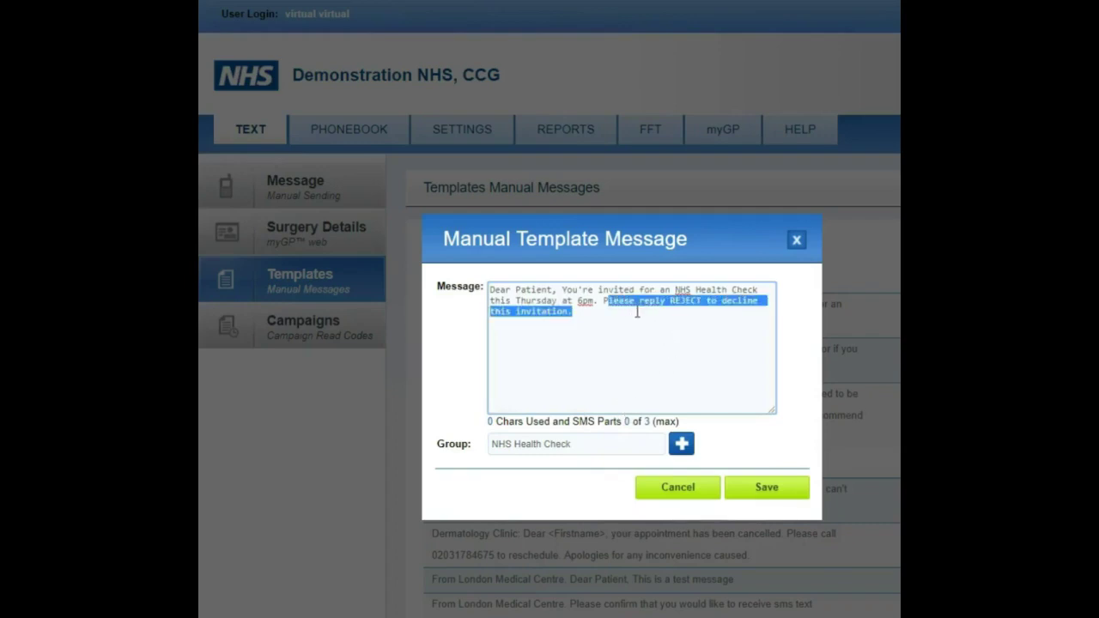
left_click(767, 487)
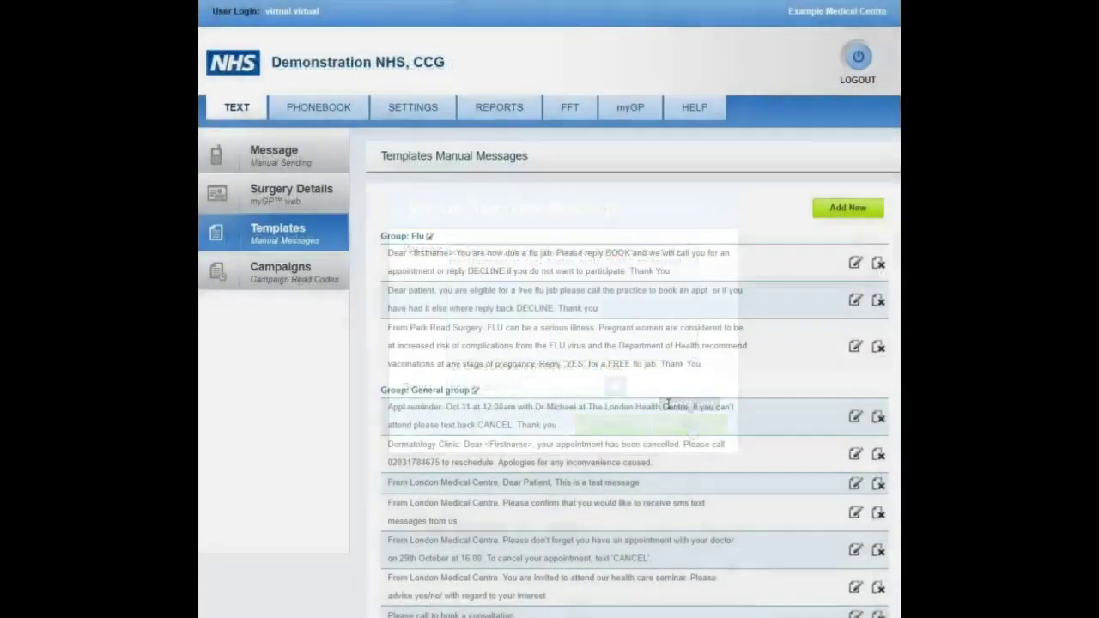
scroll(668, 404, "down", 8)
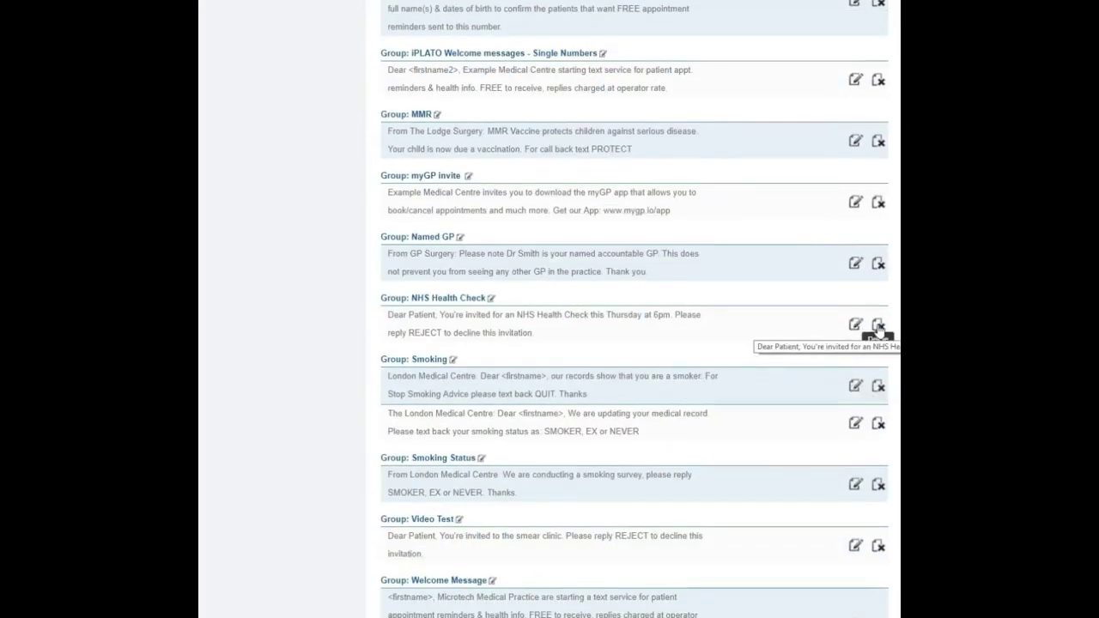
scroll(650, 344, "up", 10)
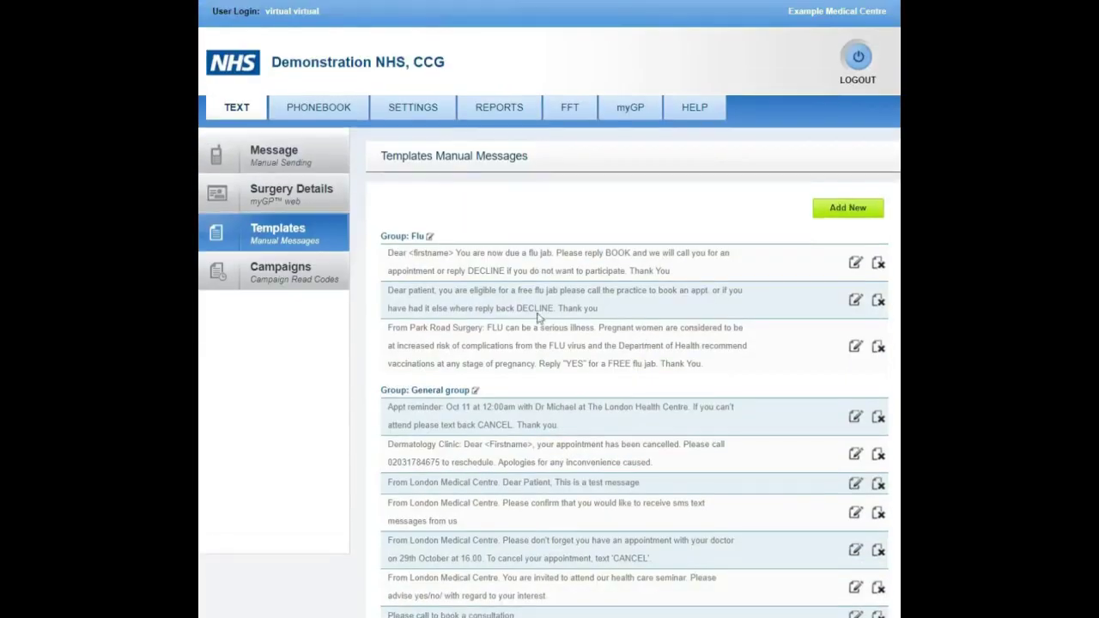
Start a new campaign named NHS Health Check
left_click(313, 289)
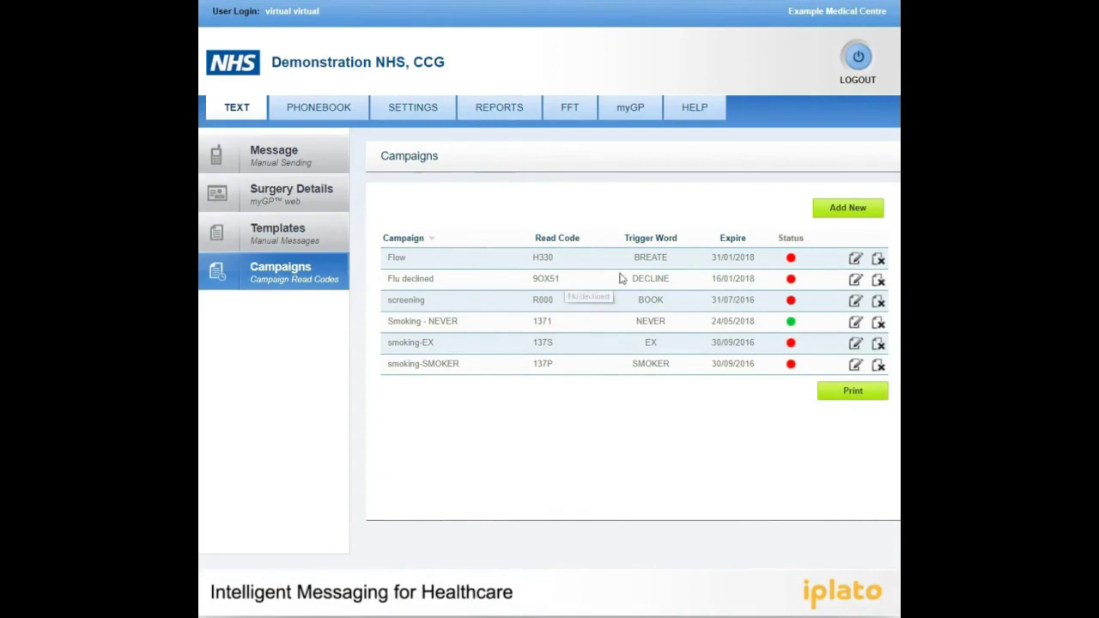
left_click(842, 217)
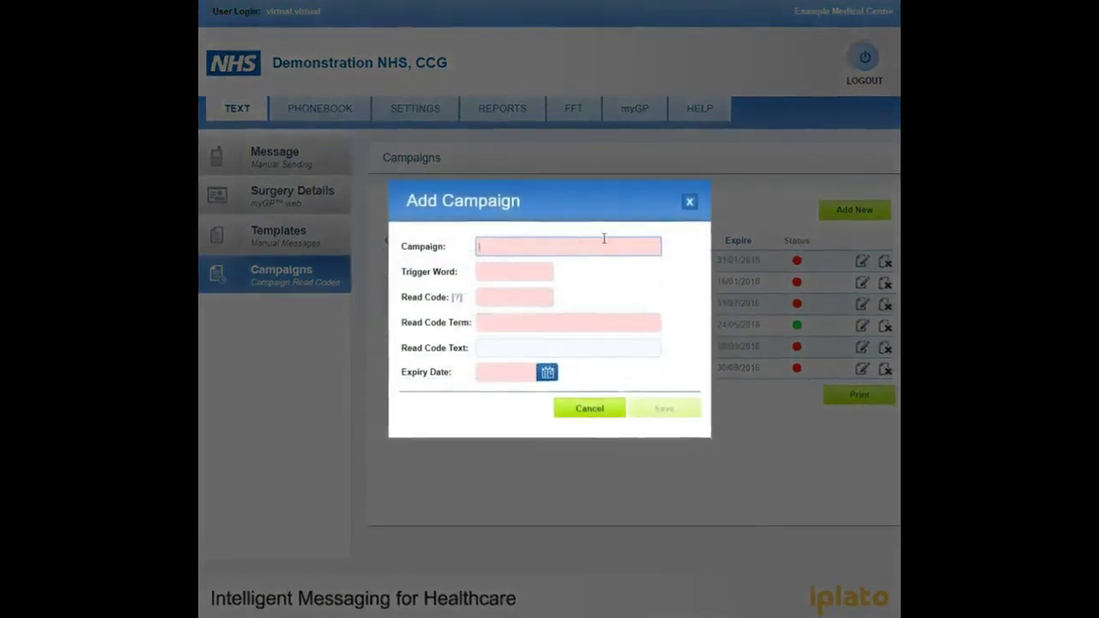
left_click(605, 241)
type("NHS ")
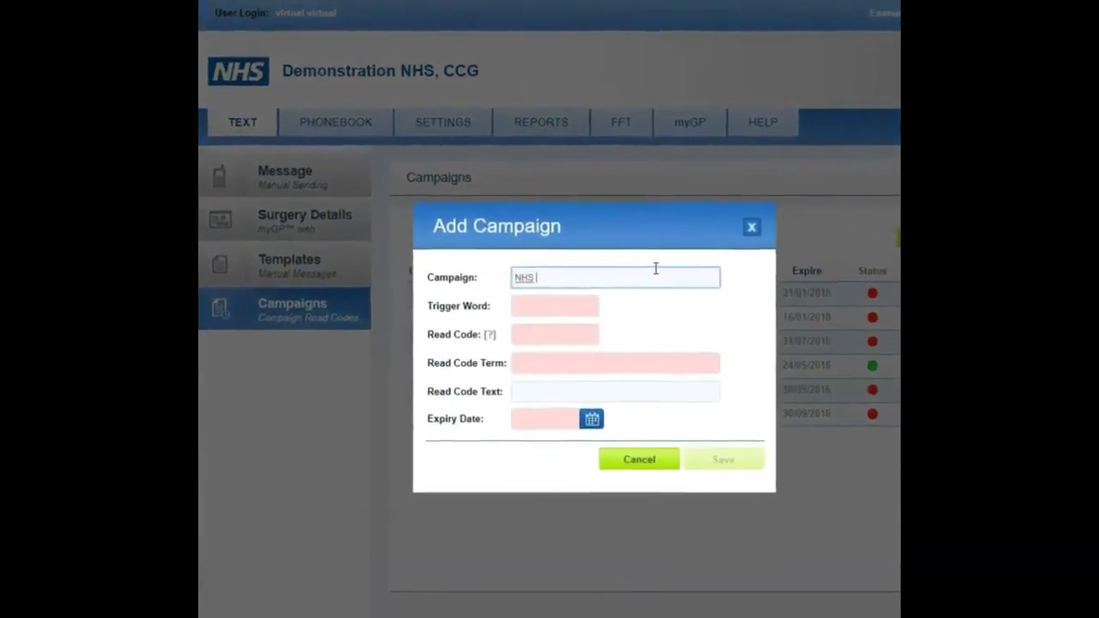
type("Health Check")
Set trigger word REJECT, read code 8IAx and read code text 'sms decline'
left_click(589, 318)
type("REJECT")
left_click(567, 339)
left_click(561, 342)
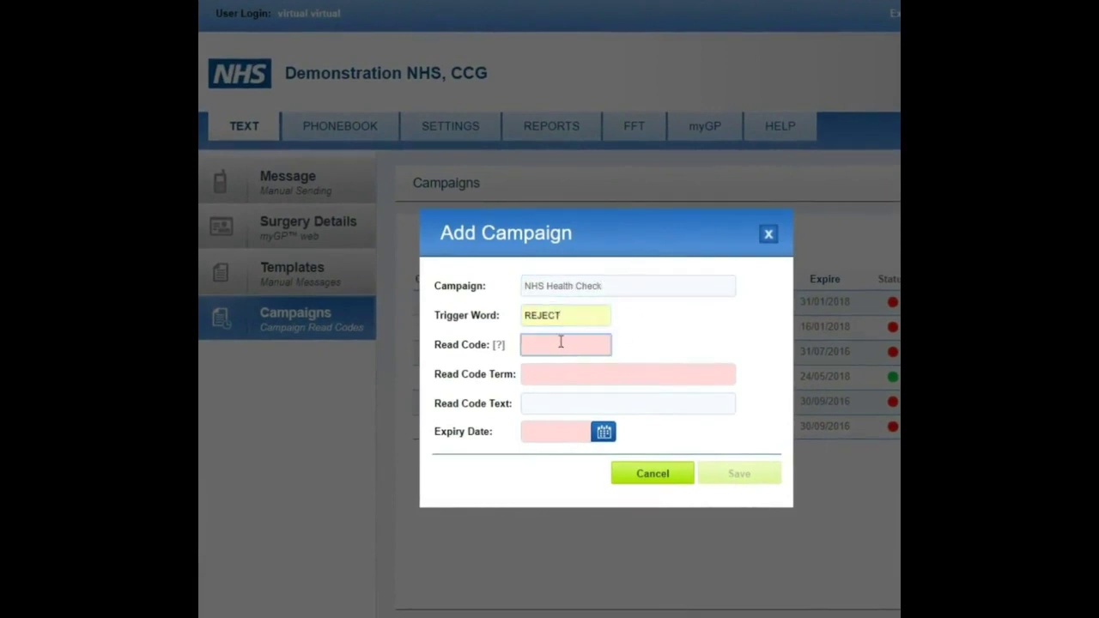
type("8IAx")
left_click(553, 383)
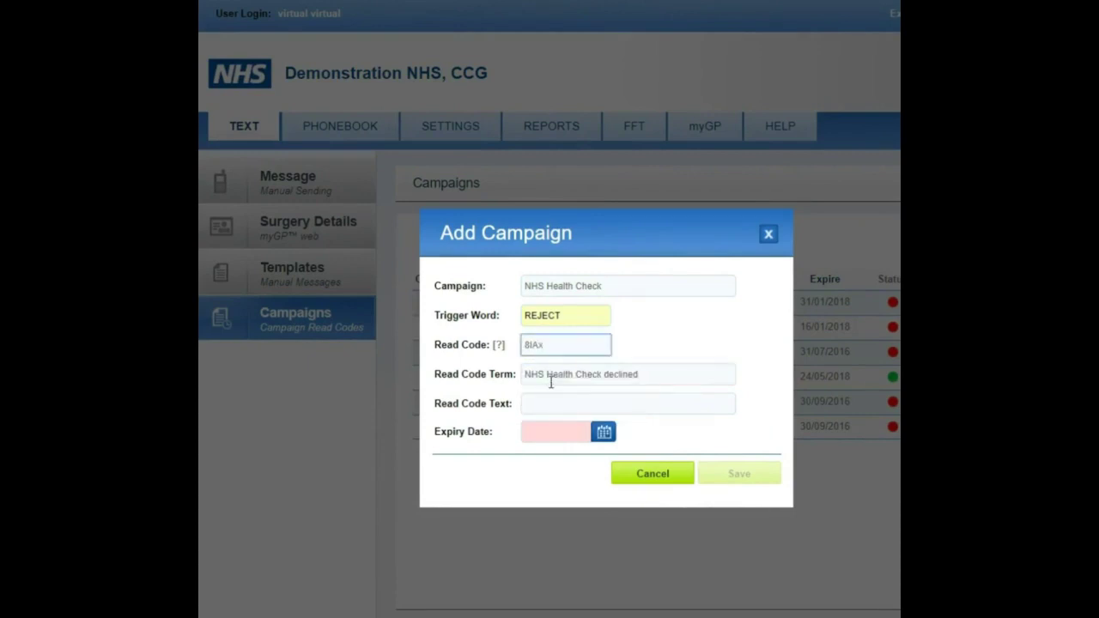
left_click(614, 402)
type("sms")
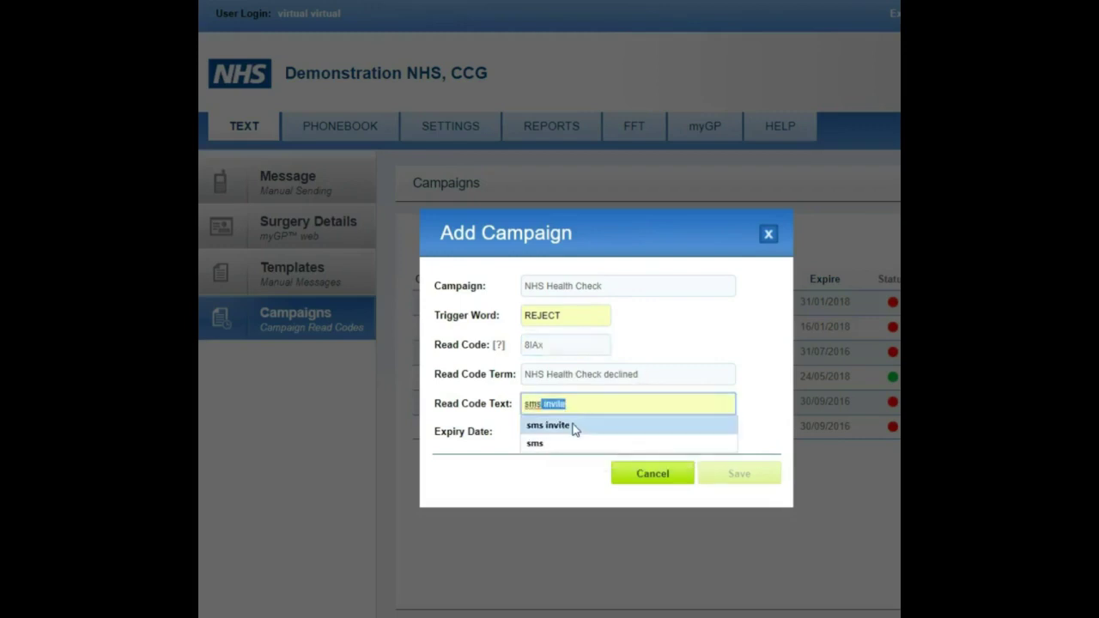
type(" decline")
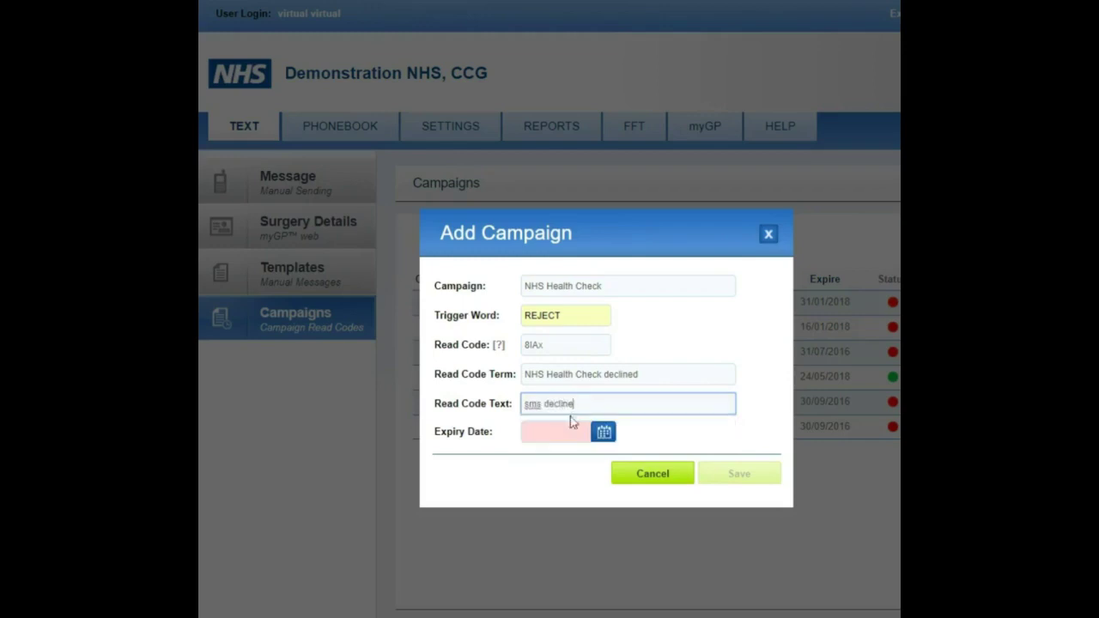
Set the campaign expiry date to 15/05/2018 and save the campaign
left_click(604, 432)
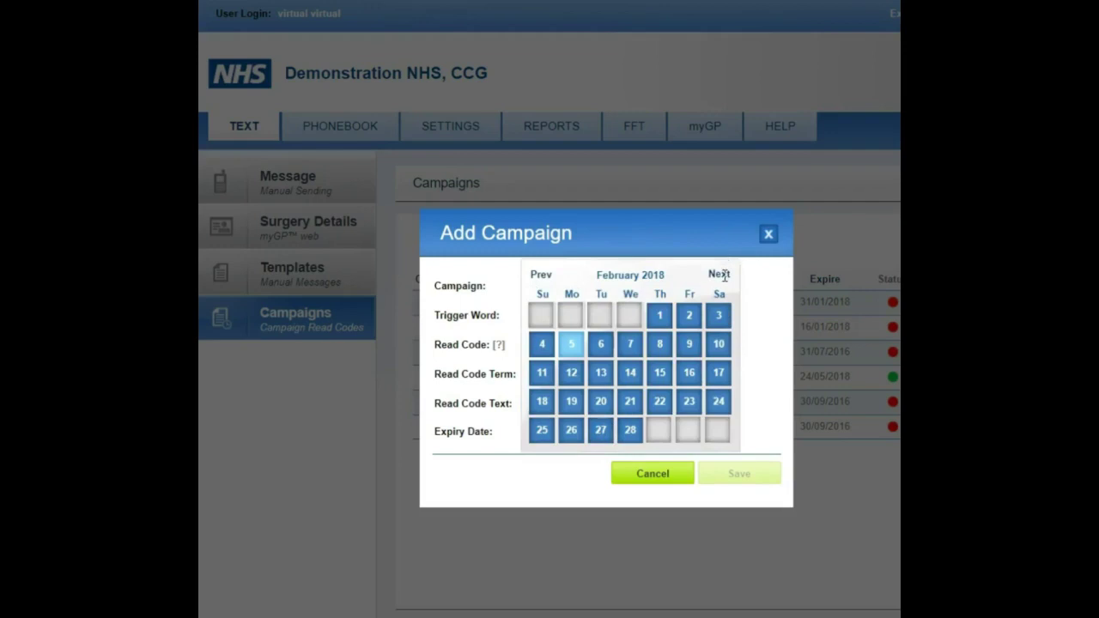
left_click(720, 275)
left_click(724, 276)
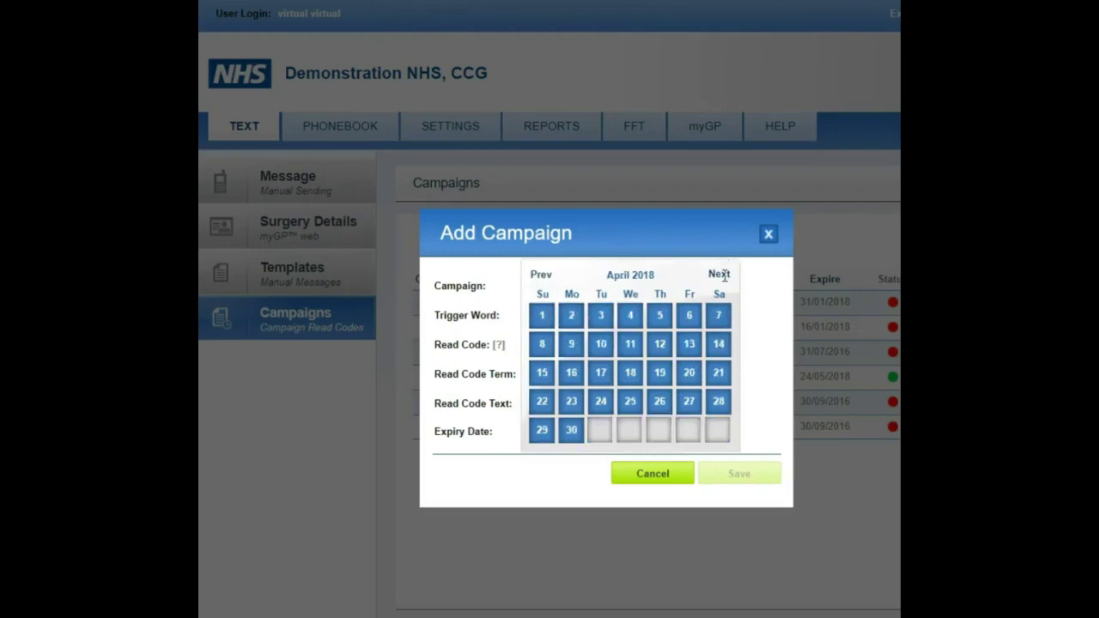
left_click(724, 276)
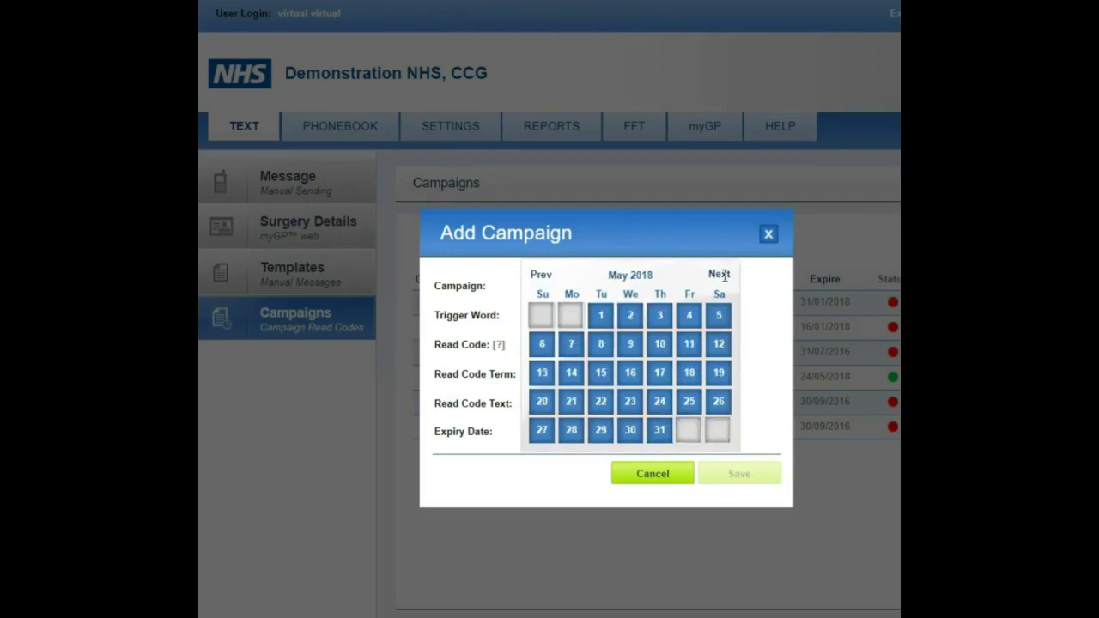
left_click(608, 378)
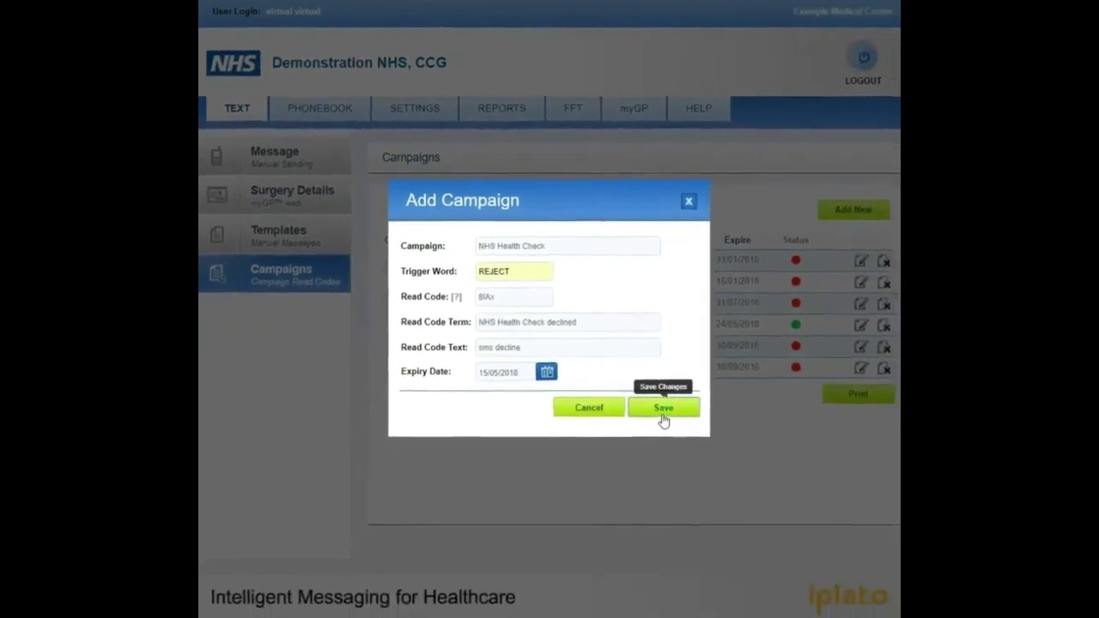
left_click(663, 409)
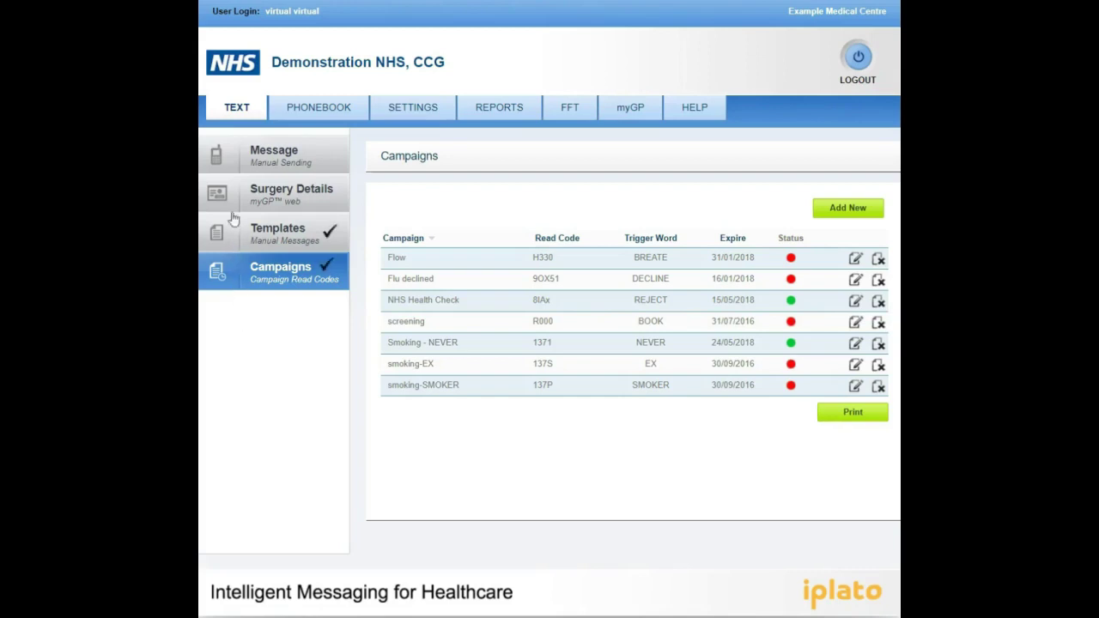
Add one patient found by name search to the manual message recipients
left_click(233, 169)
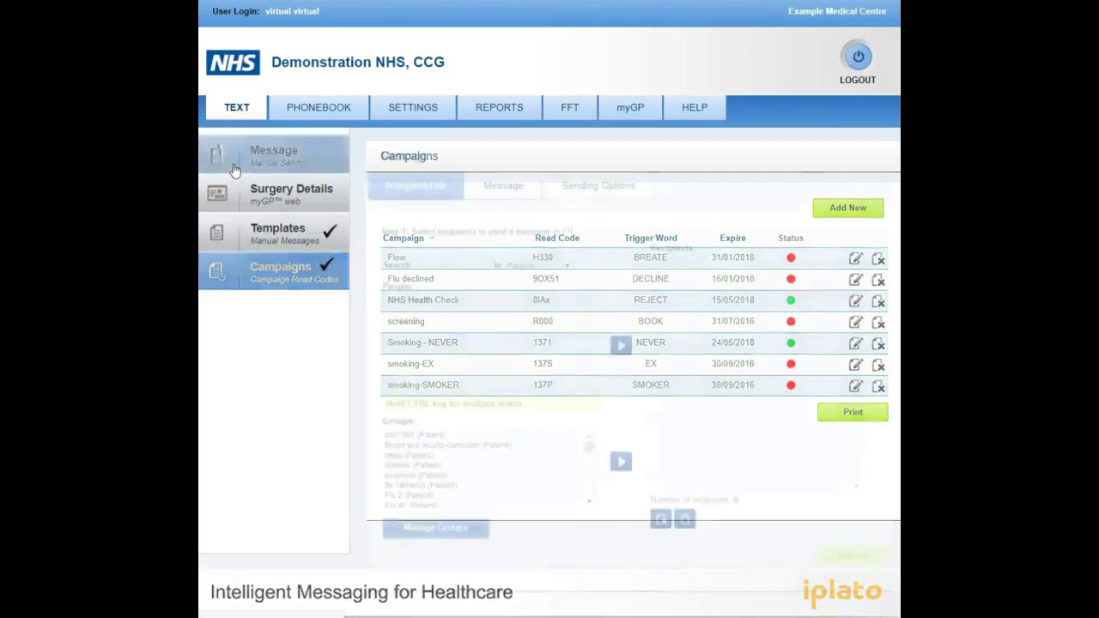
left_click(422, 270)
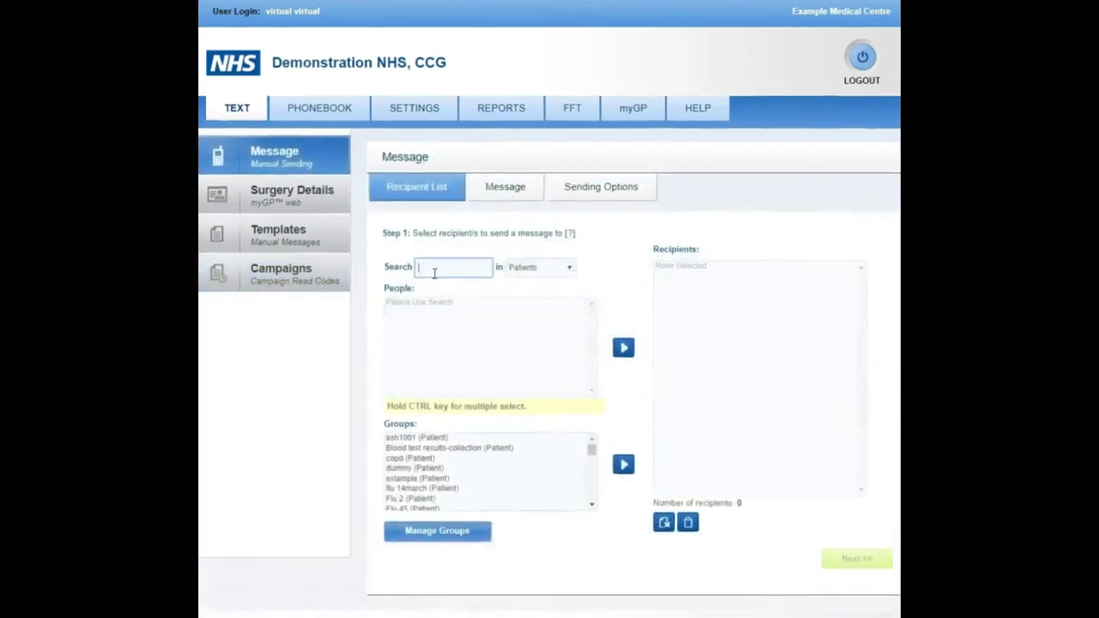
type("James")
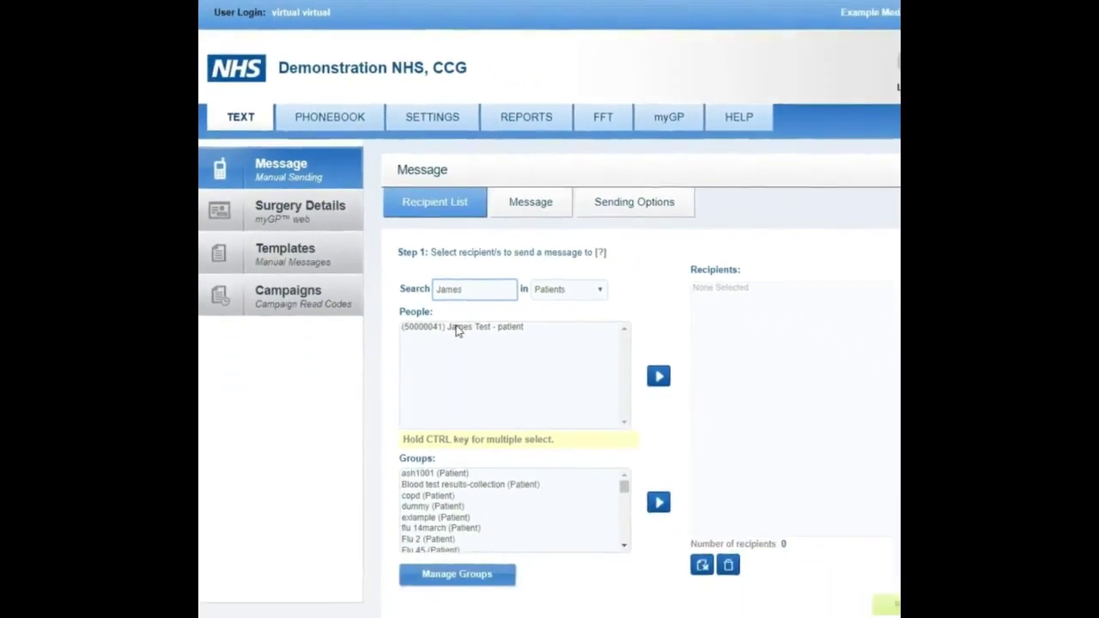
double_click(458, 327)
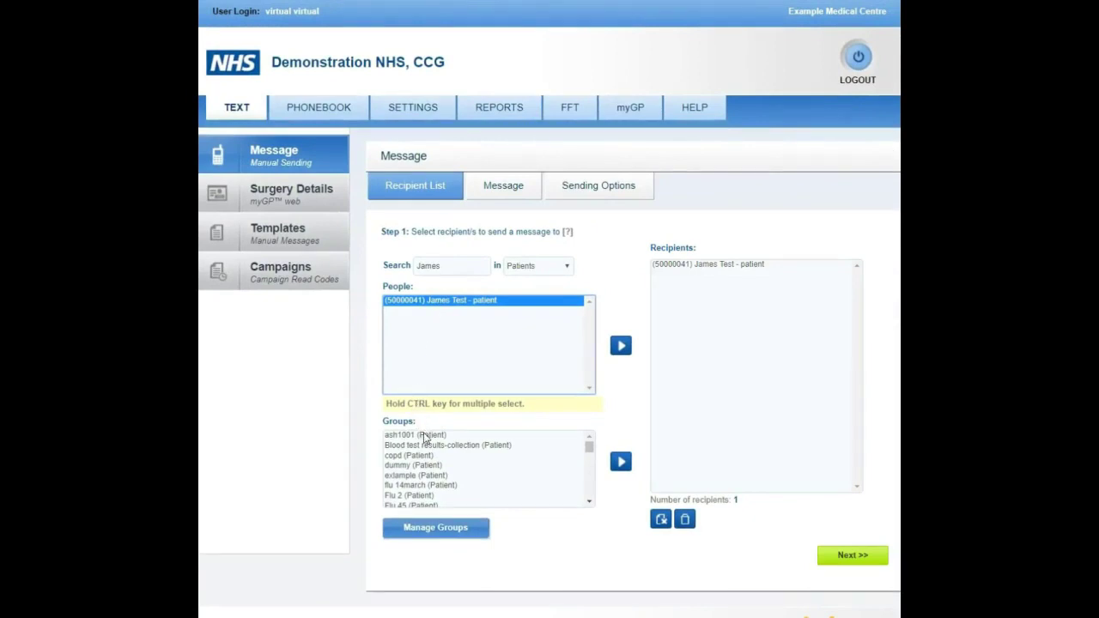
Add the ash1001 group's patients, then delete one patient from the recipients
left_click(425, 436)
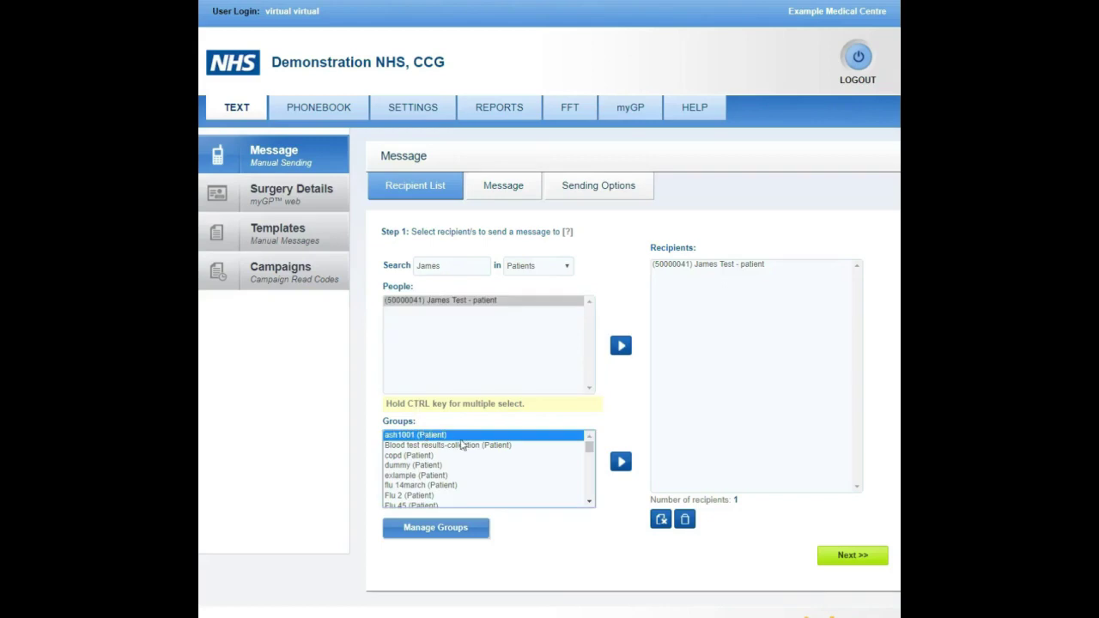
left_click(620, 464)
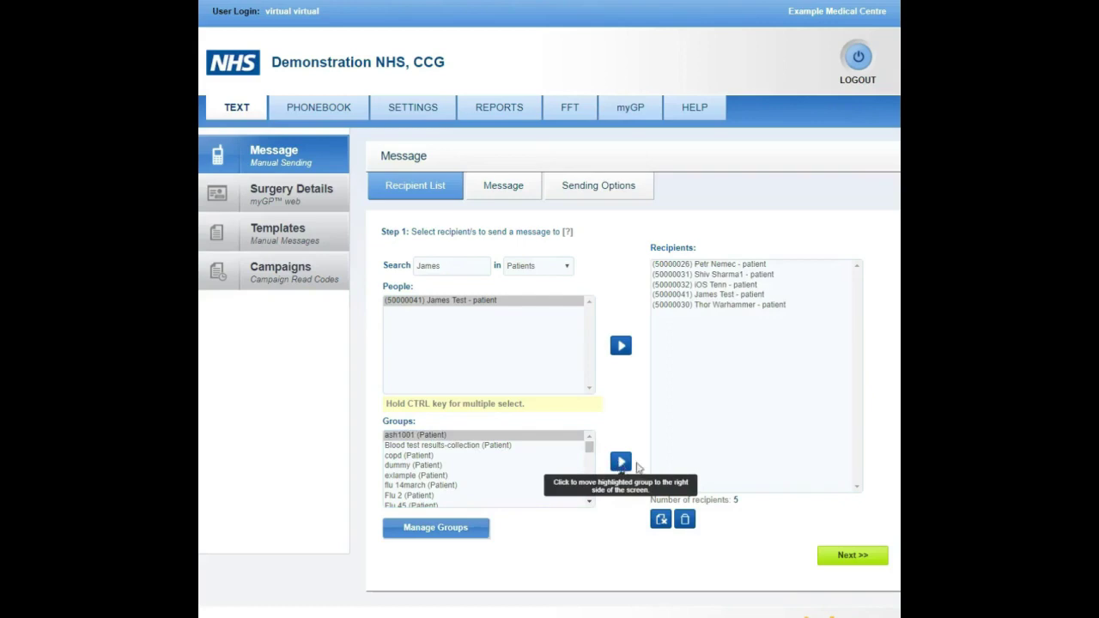
left_click(698, 286)
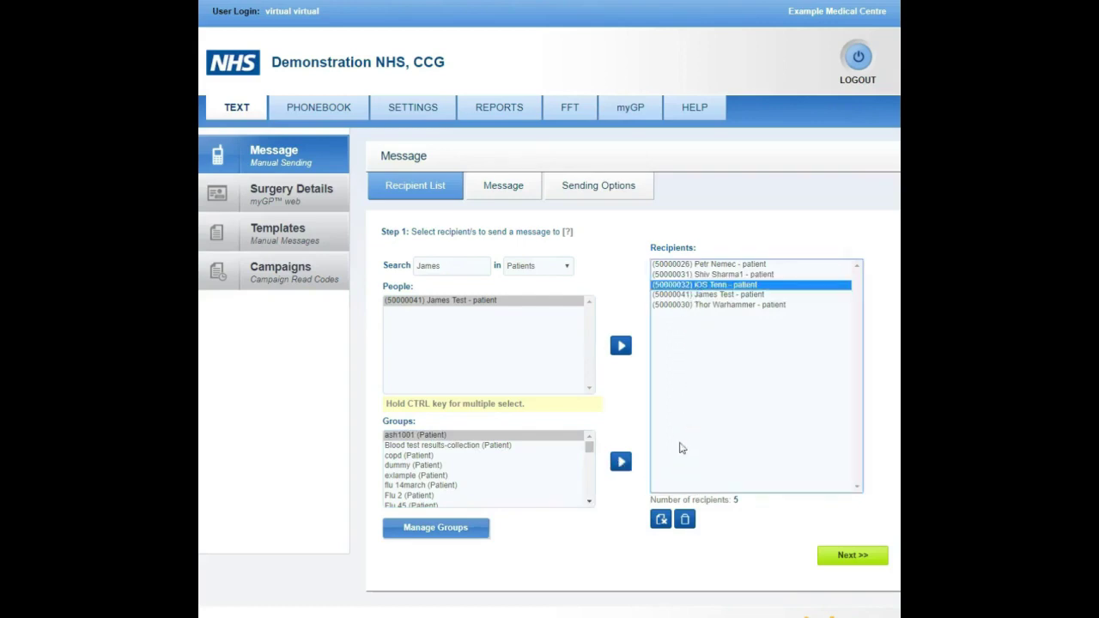
left_click(661, 520)
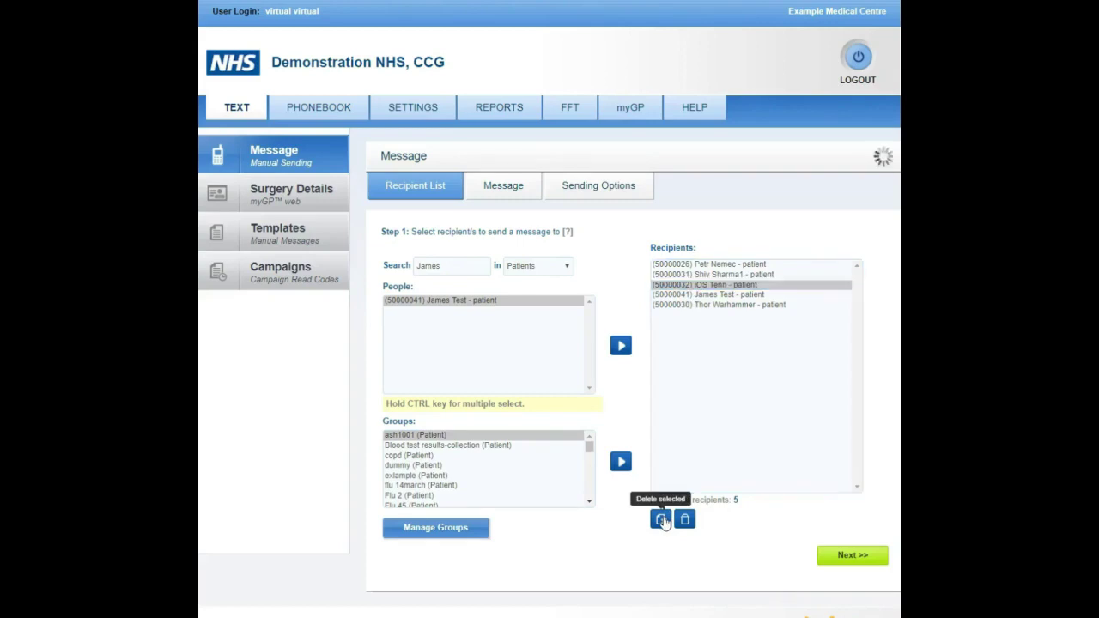
Load the NHS Health Check template as the message and append 'Thank you.'
left_click(843, 557)
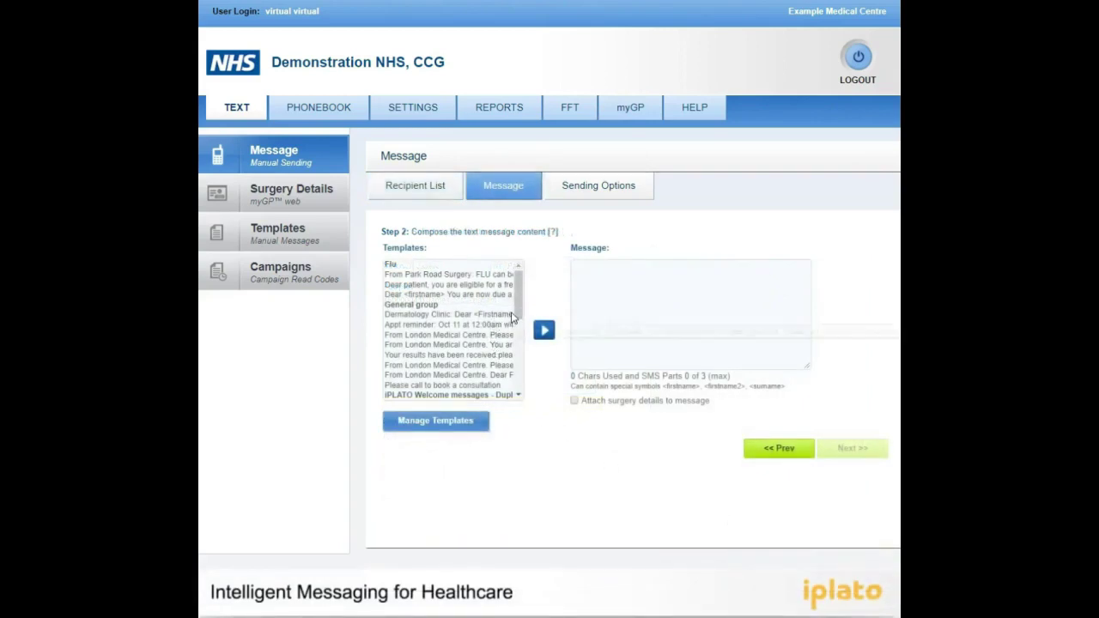
scroll(497, 323, "down", 5)
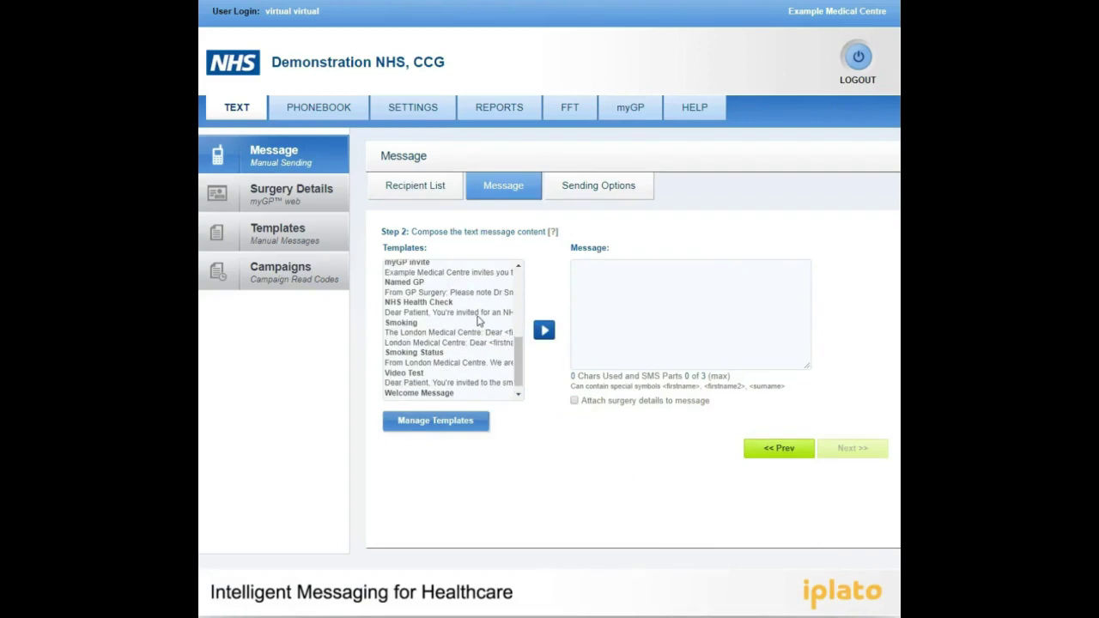
left_click(474, 313)
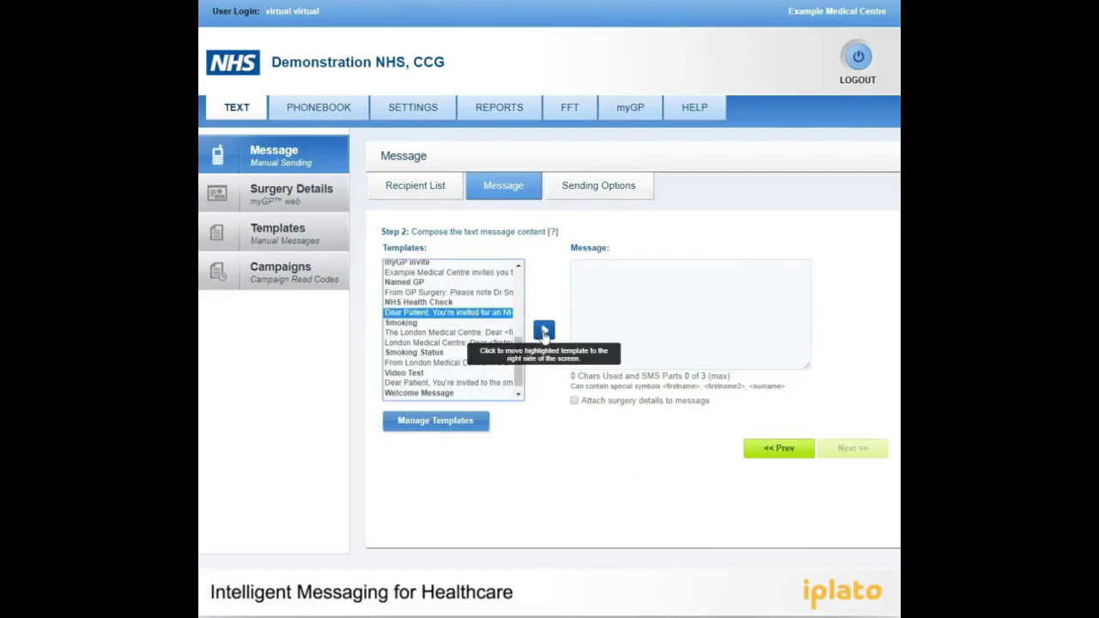
left_click(544, 331)
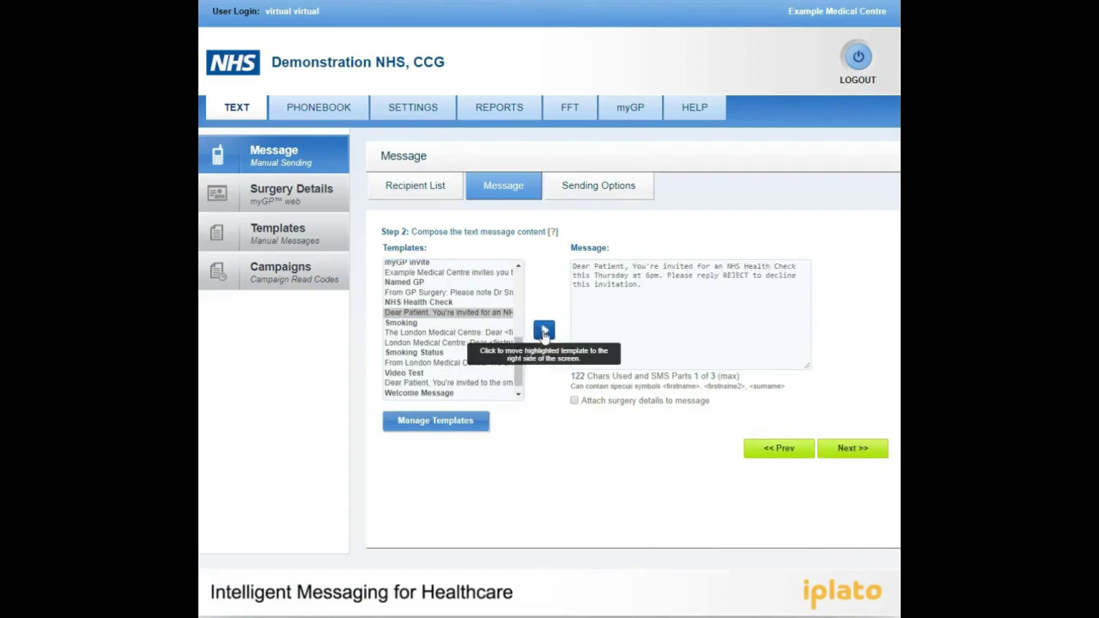
left_click(650, 290)
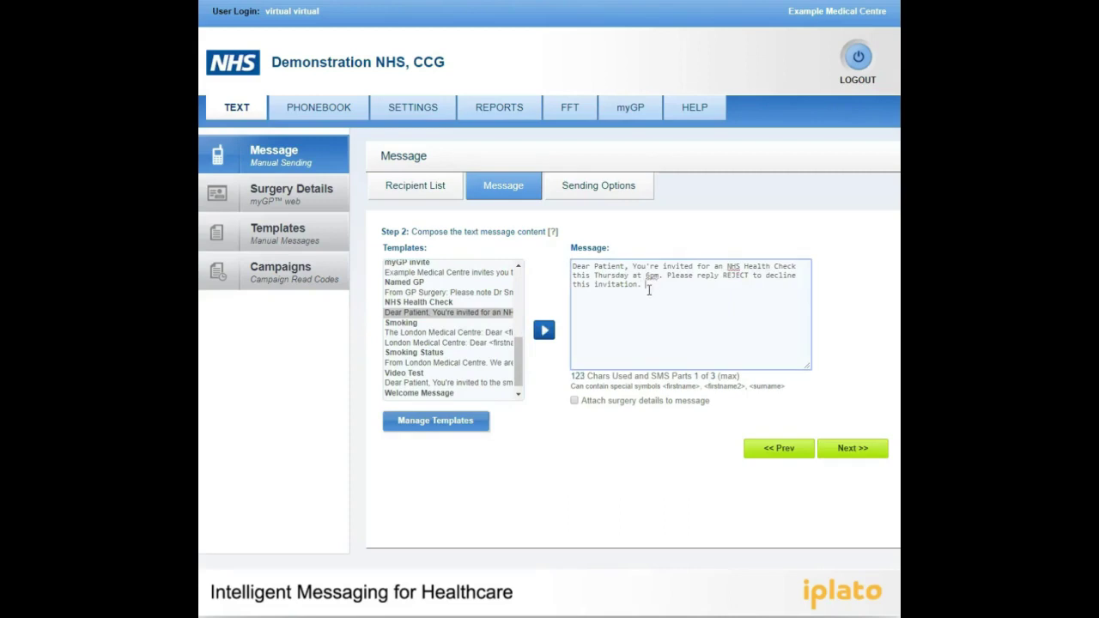
type("Thank you.")
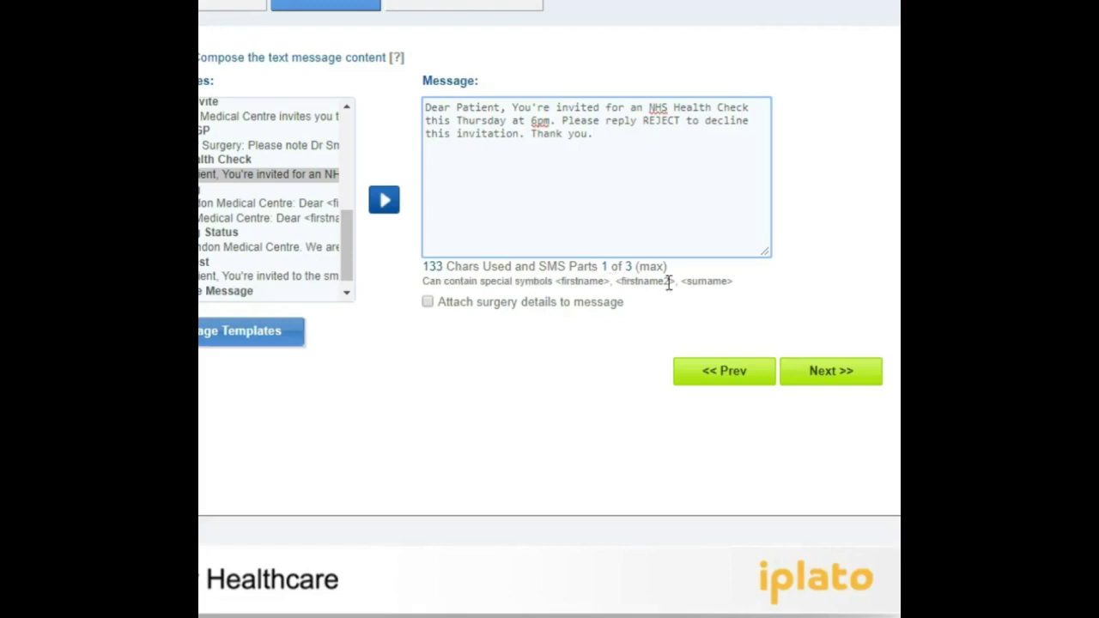
mouse_move(542, 309)
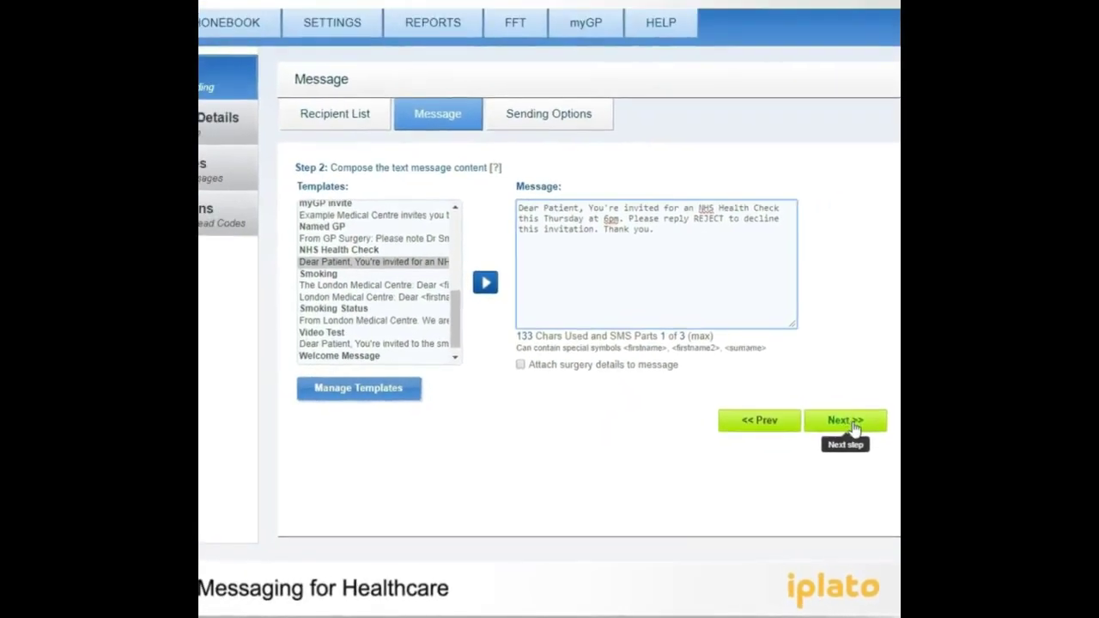
left_click(855, 427)
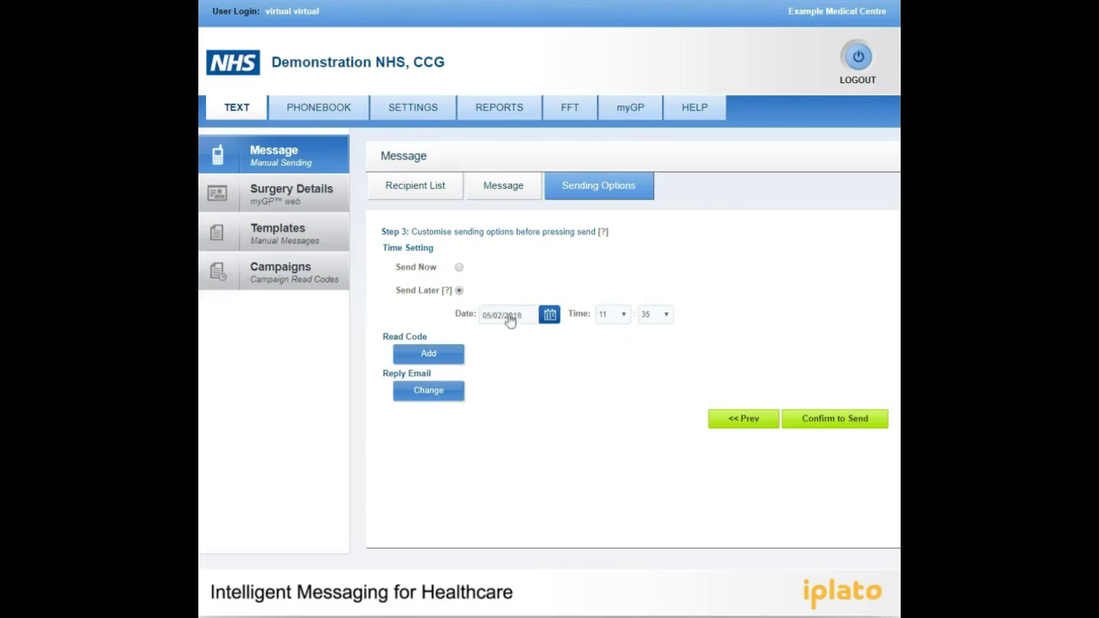
Schedule the message to send later on 09/02/2018 at 10:30
left_click(550, 315)
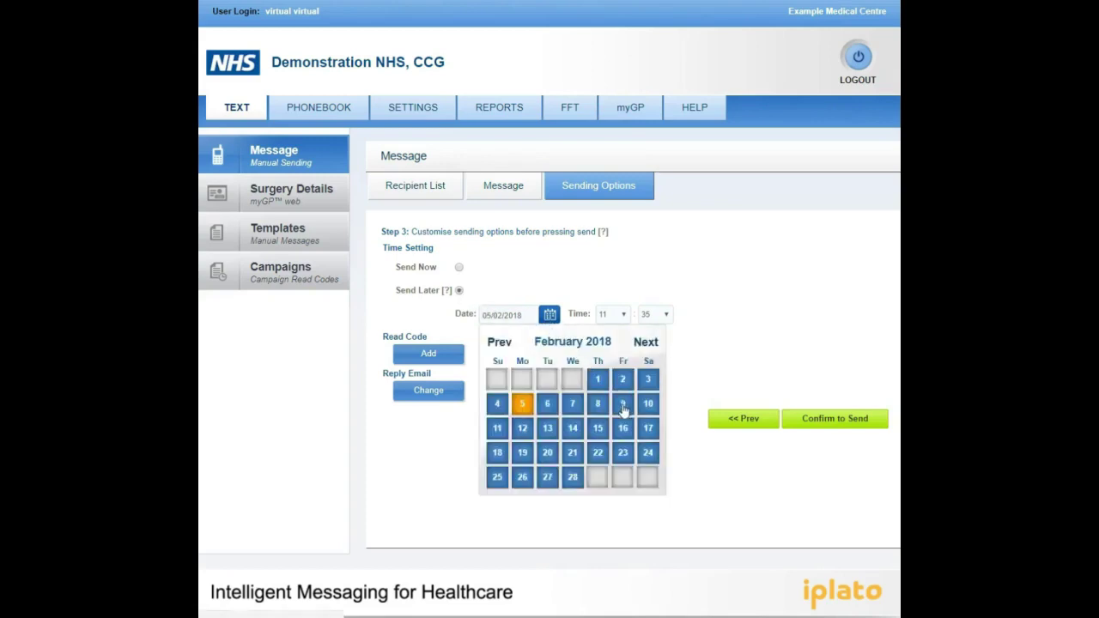
left_click(623, 406)
left_click(620, 320)
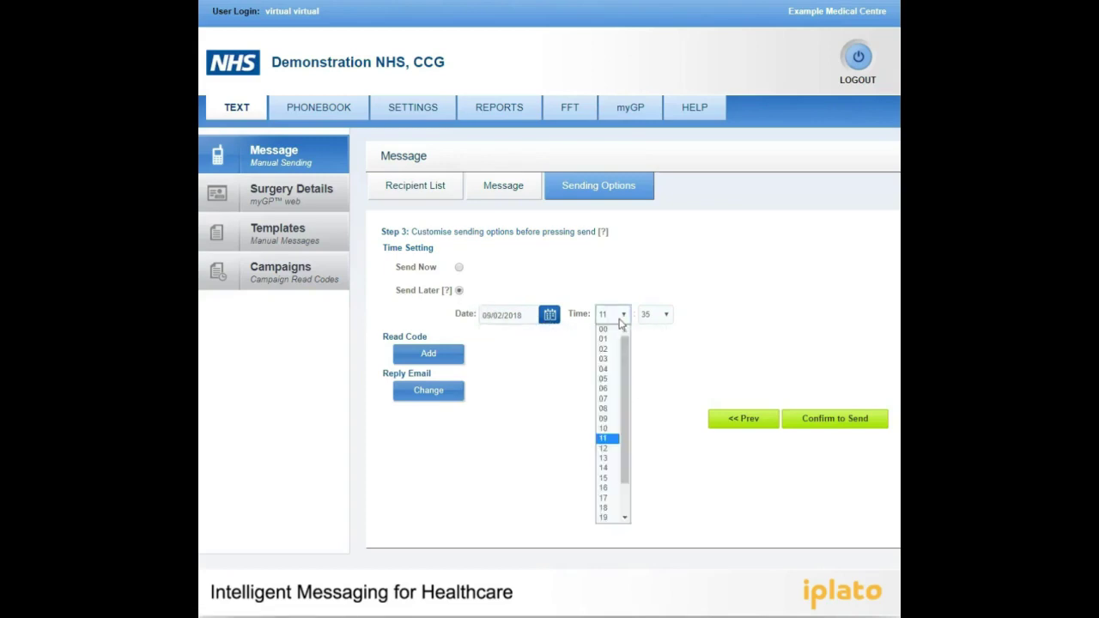
left_click(609, 426)
left_click(658, 317)
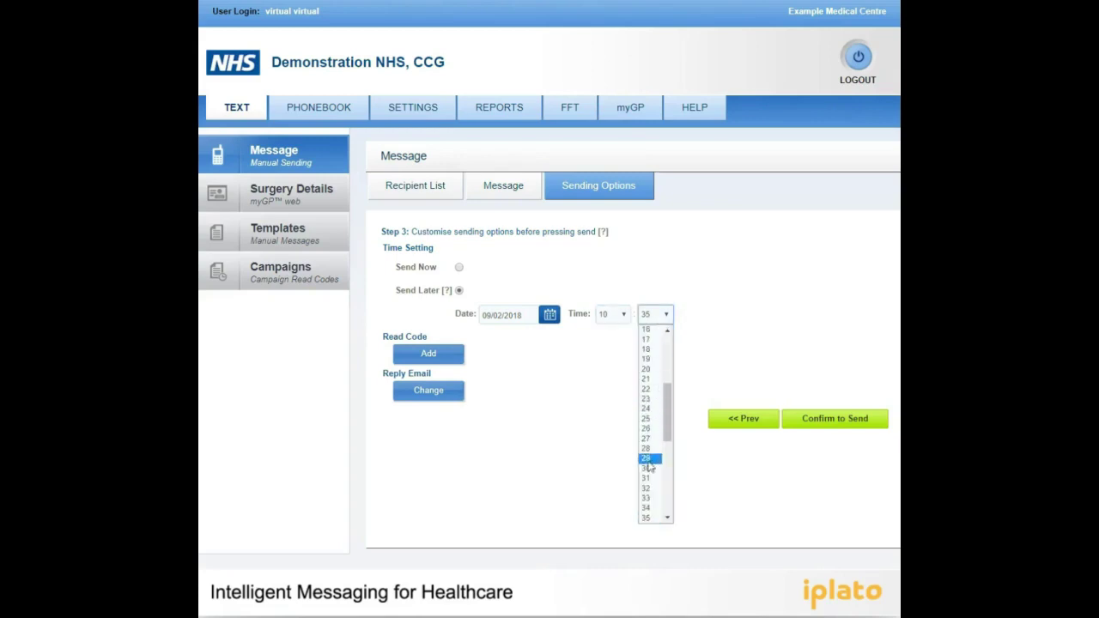
left_click(650, 464)
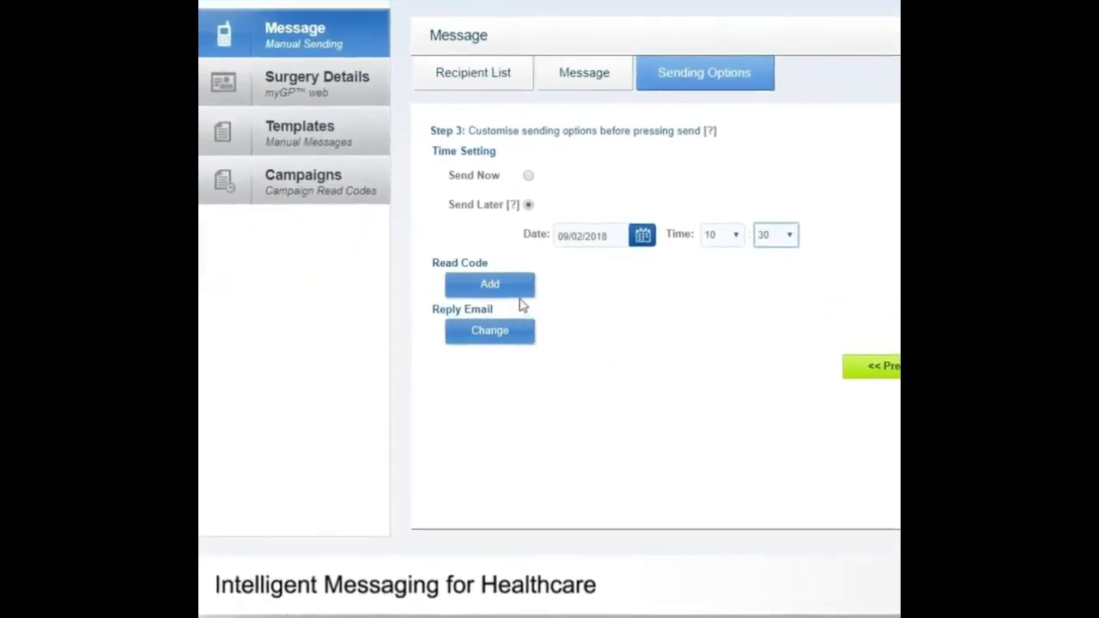
Add read code 9mC2 with comment 'sms invitation' to the message and save it
mouse_move(484, 327)
left_click(514, 292)
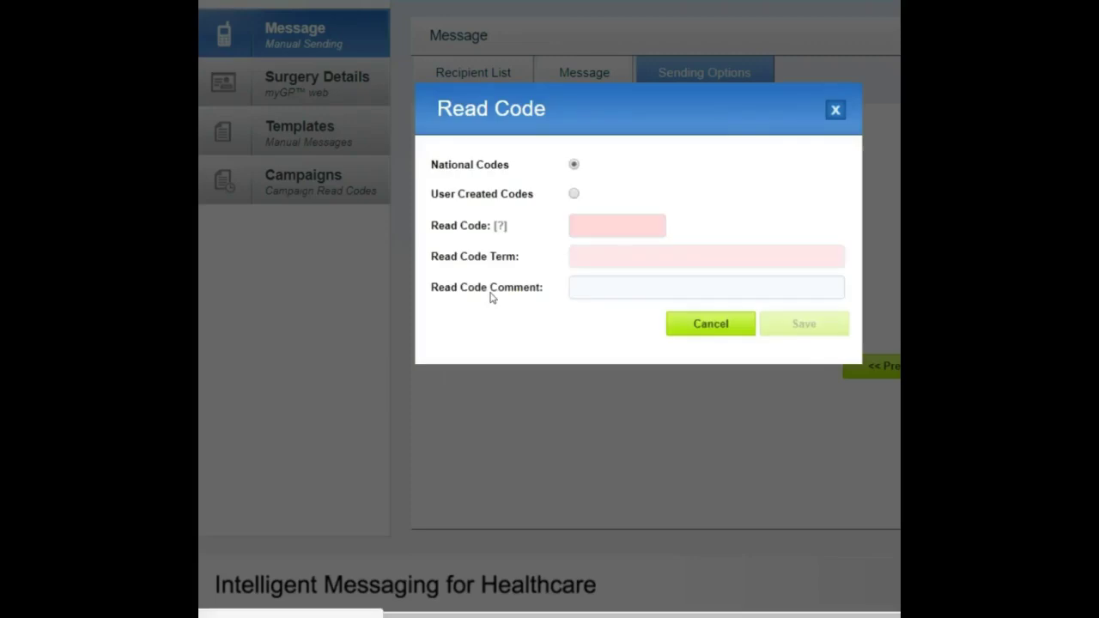
left_click(577, 226)
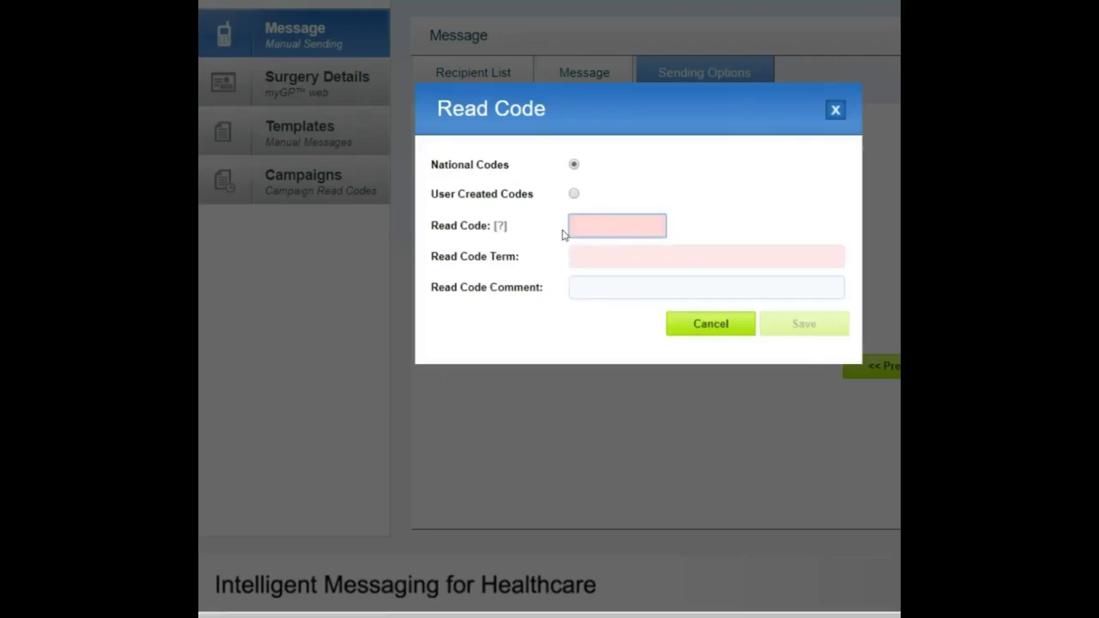
type("9mC2")
left_click(589, 248)
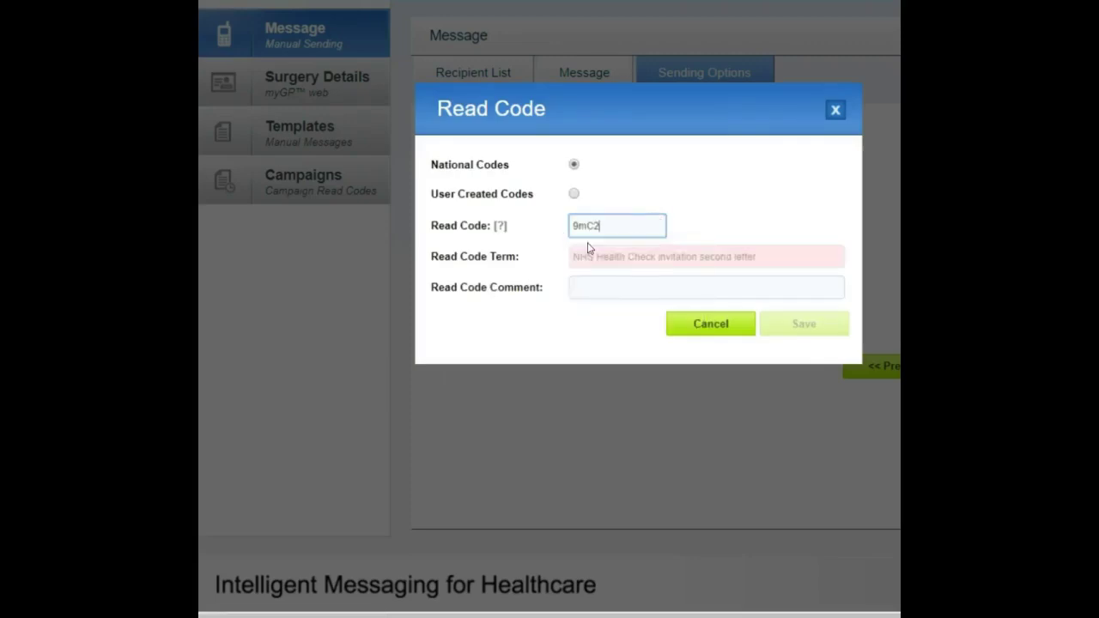
left_click(592, 287)
type("sms inv")
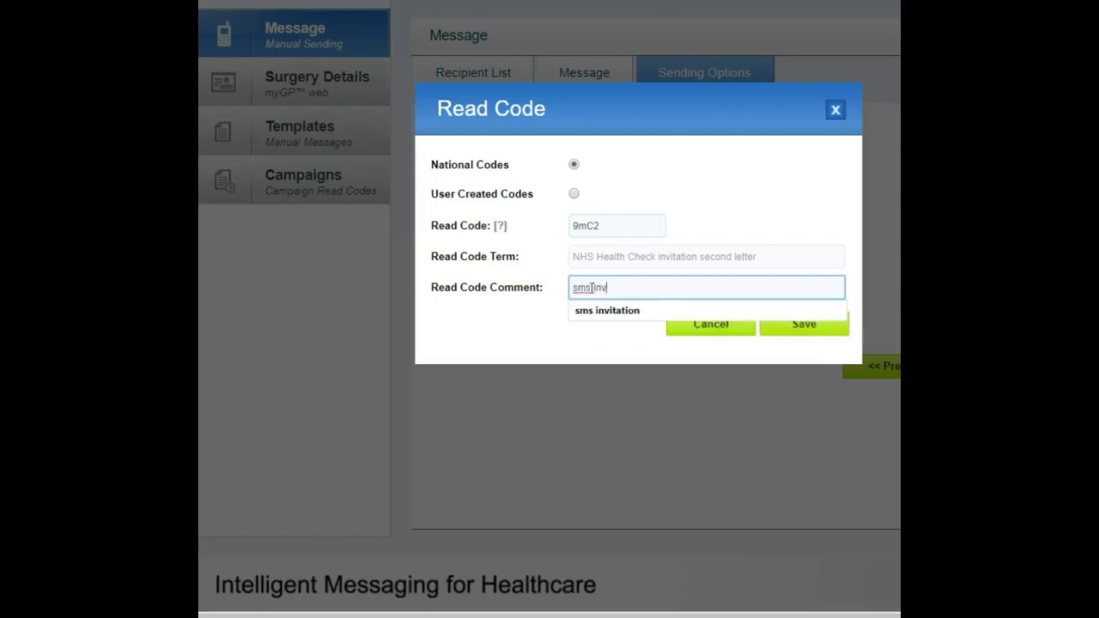
left_click(607, 311)
left_click(798, 331)
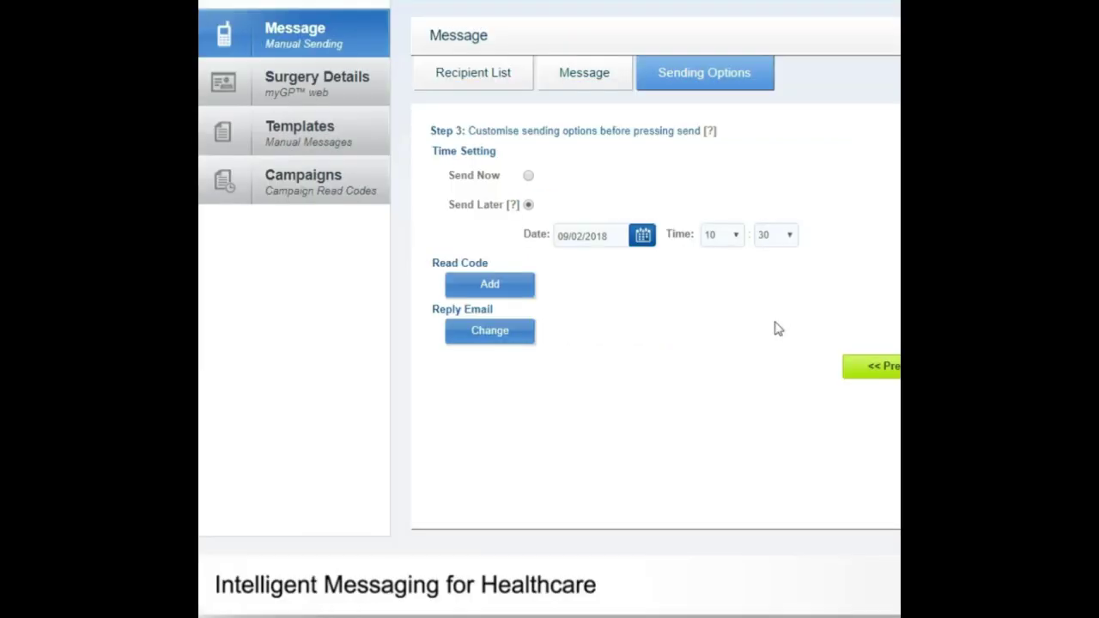
Switch reply emails to Custom, add two e-mail addresses, and save the list
left_click(493, 331)
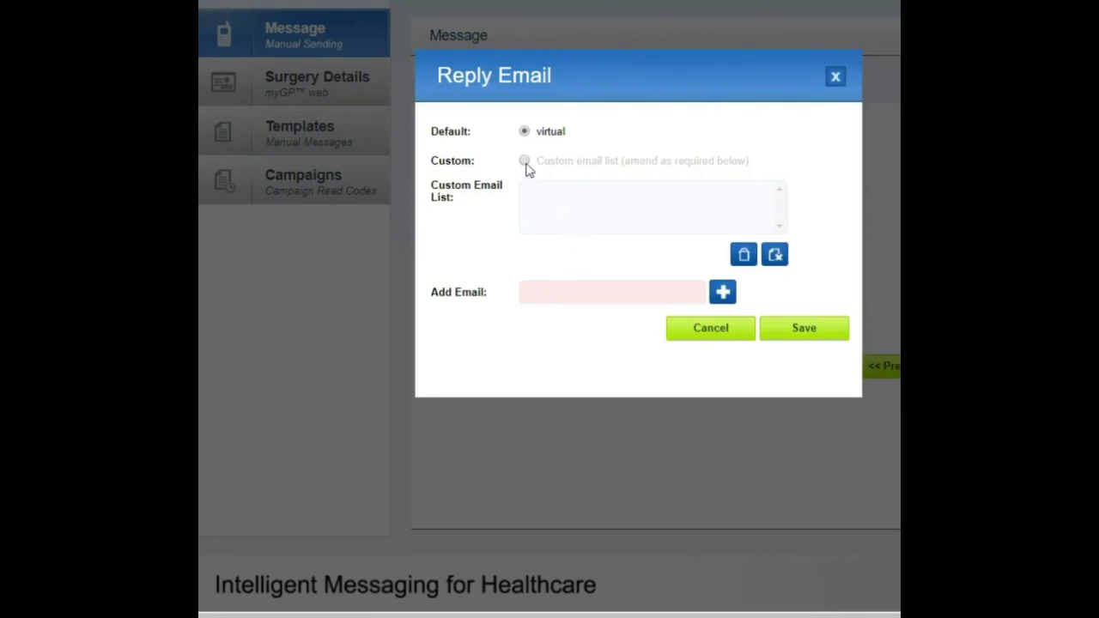
left_click(525, 163)
left_click(543, 293)
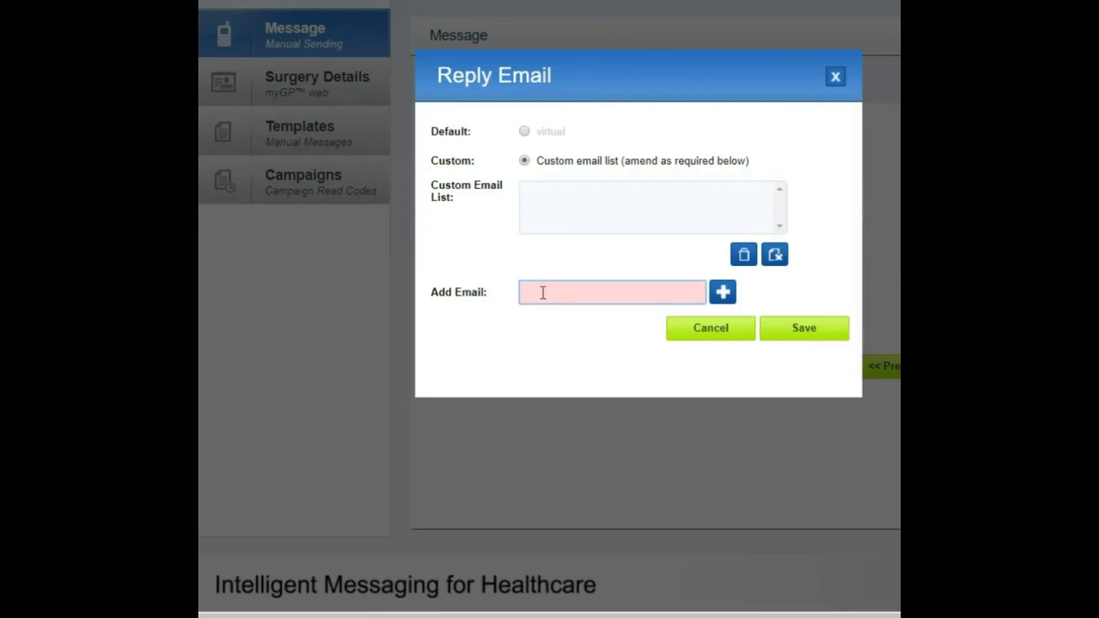
left_click(722, 292)
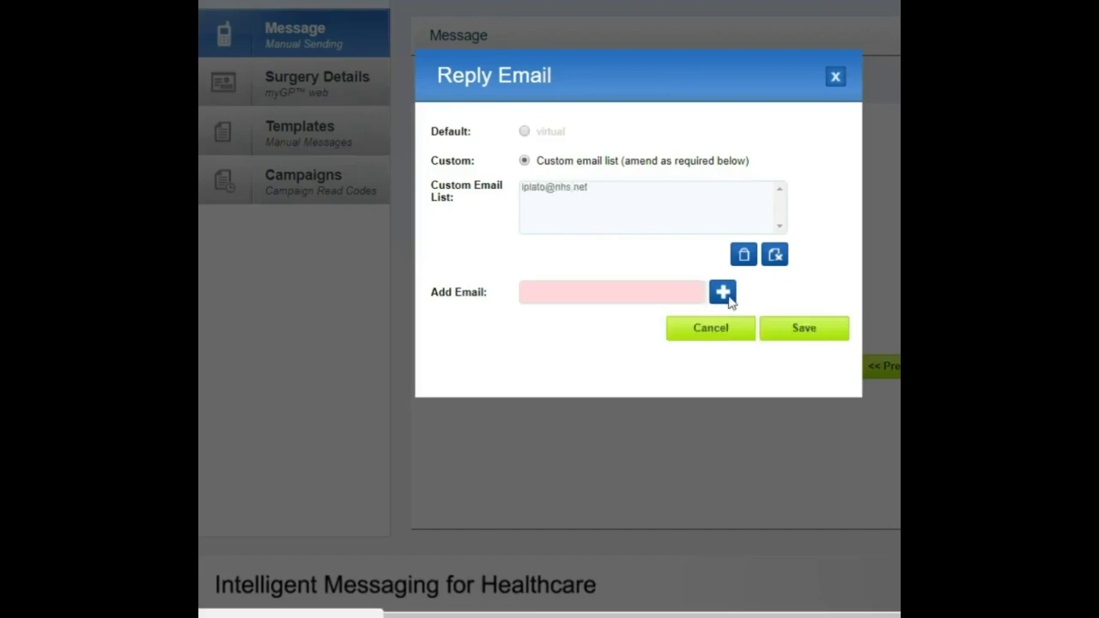
left_click(535, 291)
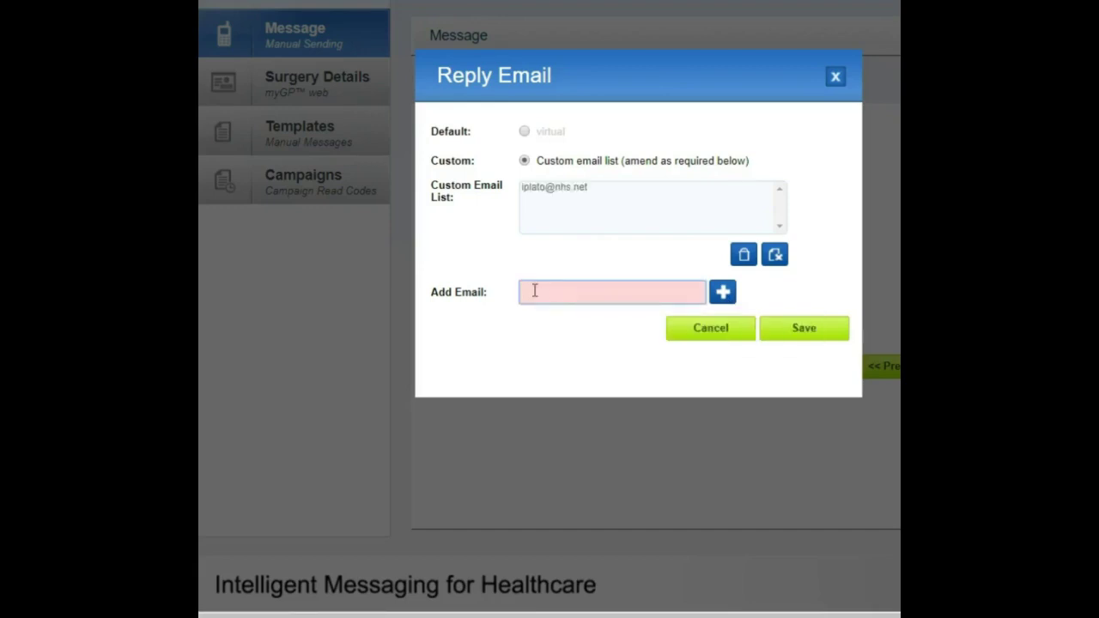
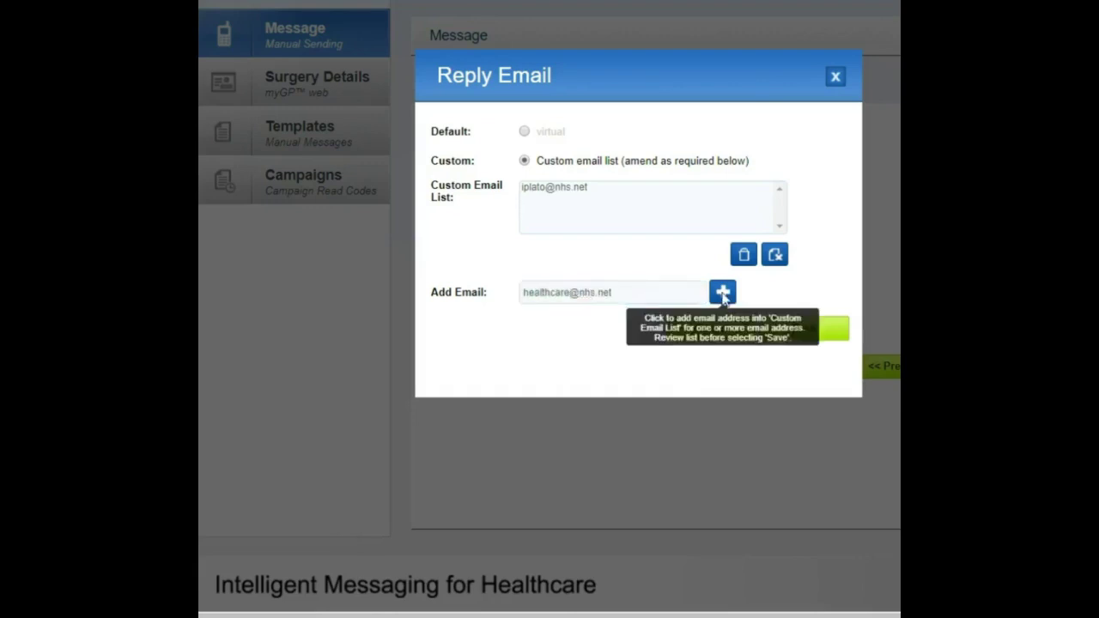
left_click(723, 292)
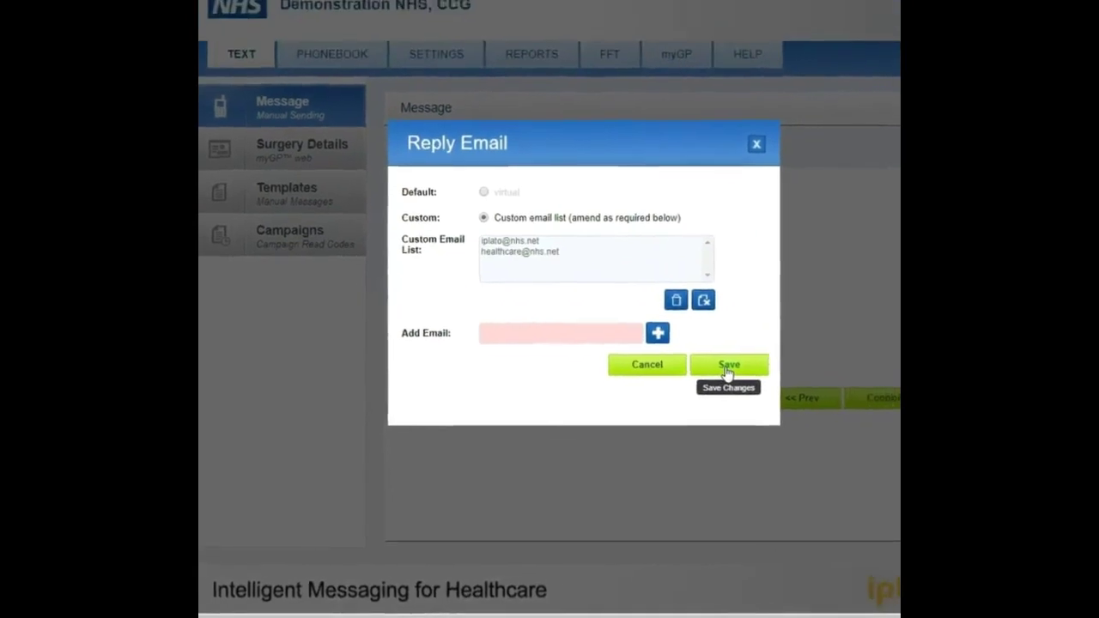
left_click(679, 390)
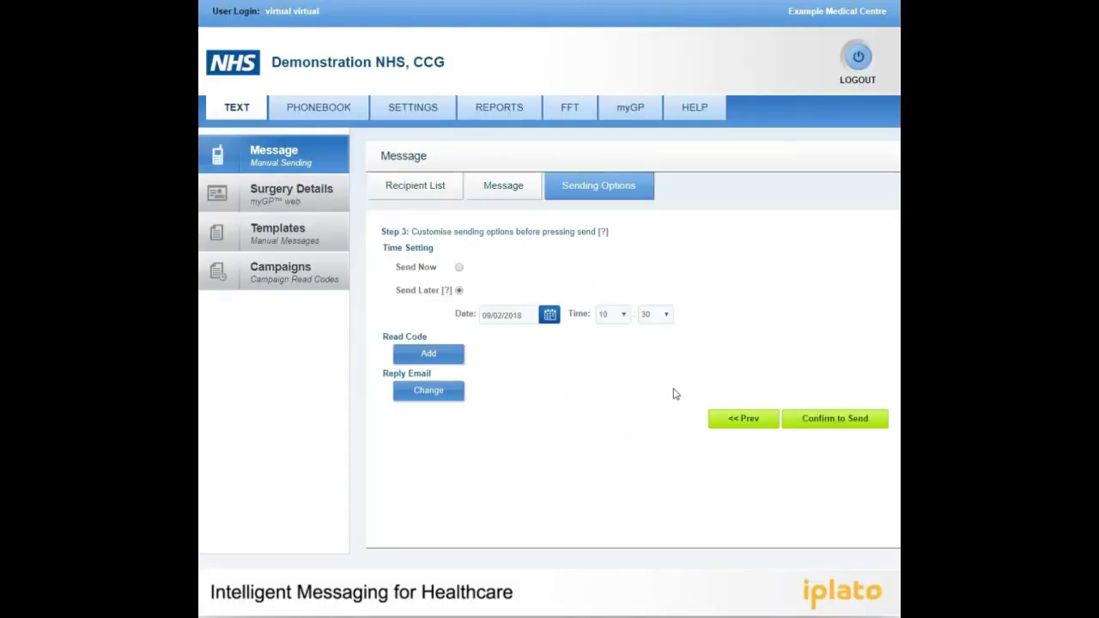
Review the send summary's read codes and reply e-mail addresses
left_click(829, 420)
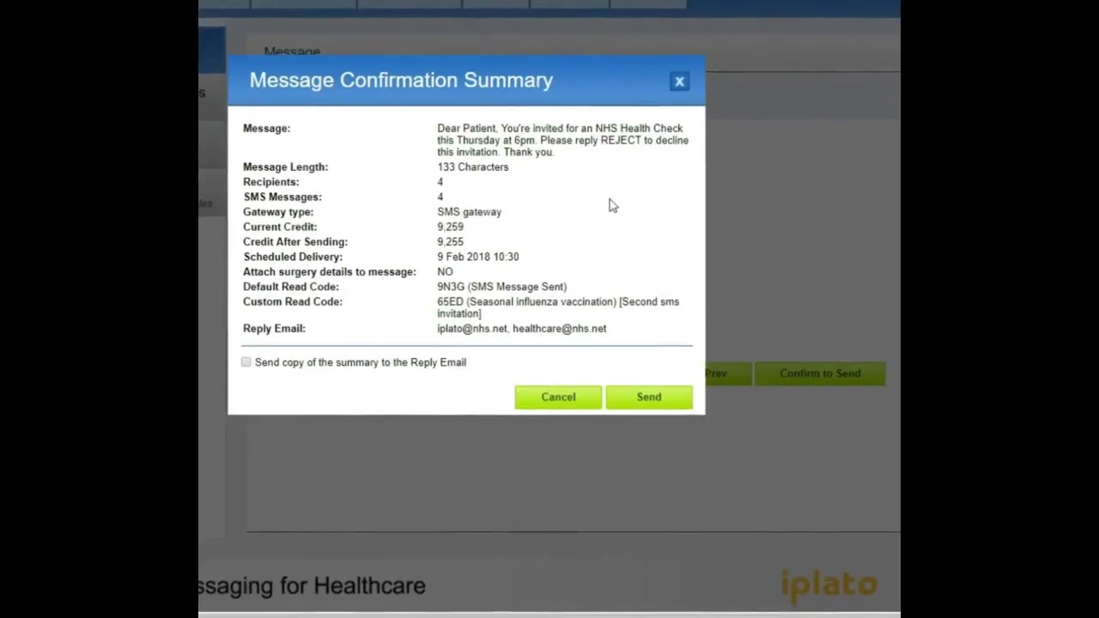
left_click_drag(439, 287, 587, 290)
left_click(587, 291)
left_click_drag(438, 303, 564, 321)
left_click(423, 343)
left_click_drag(445, 331, 610, 336)
left_click(589, 345)
Send the invitation with a summary copy e-mailed to the reply addresses
left_click(246, 362)
left_click(639, 400)
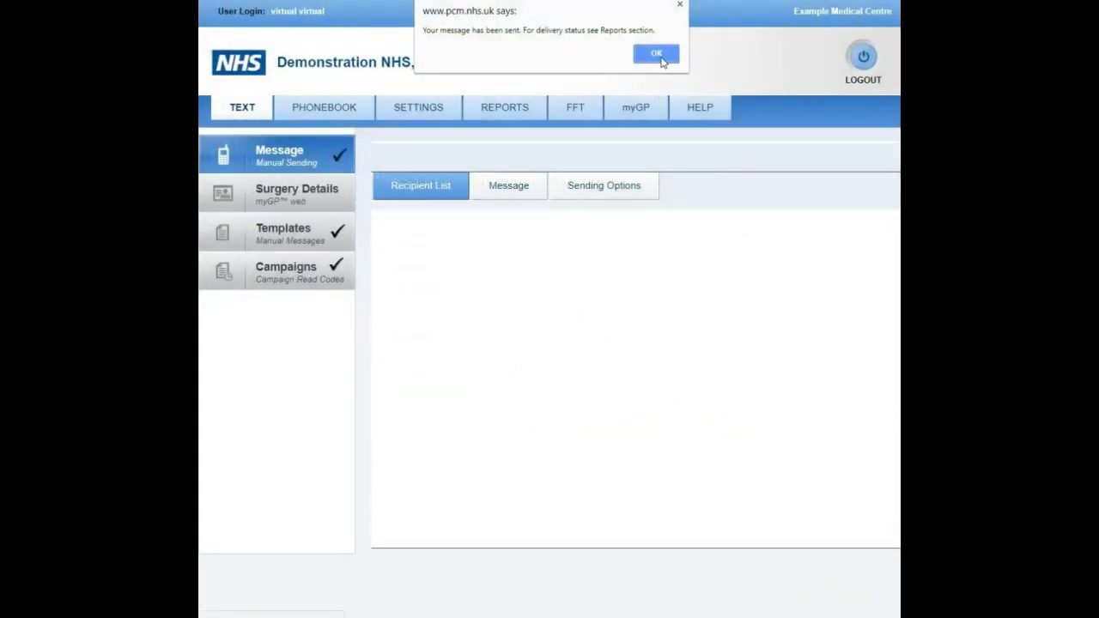
left_click(656, 54)
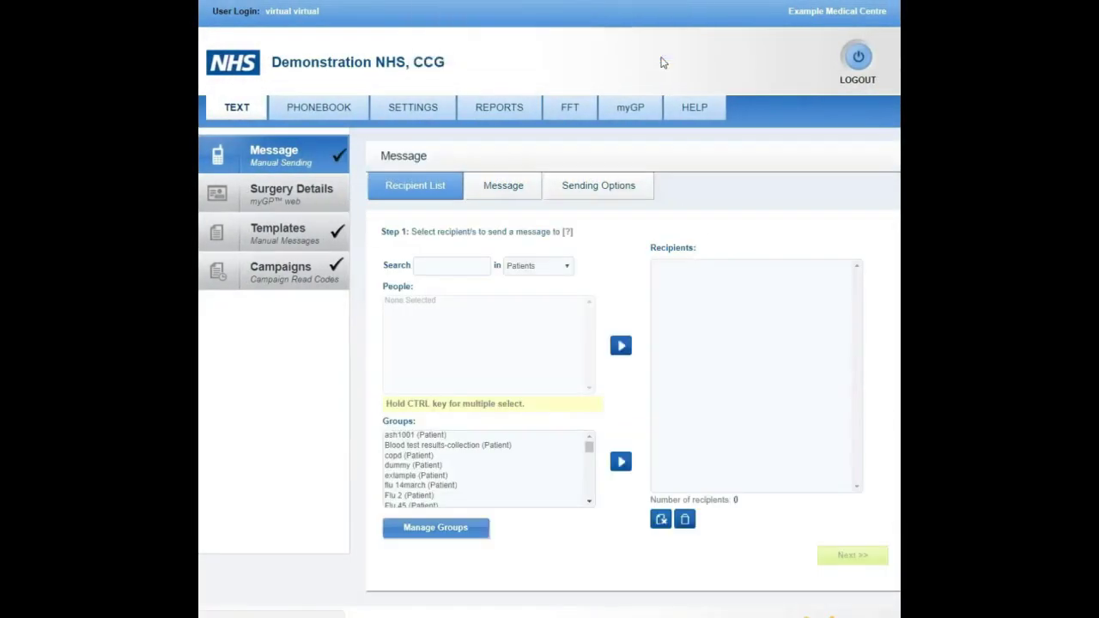